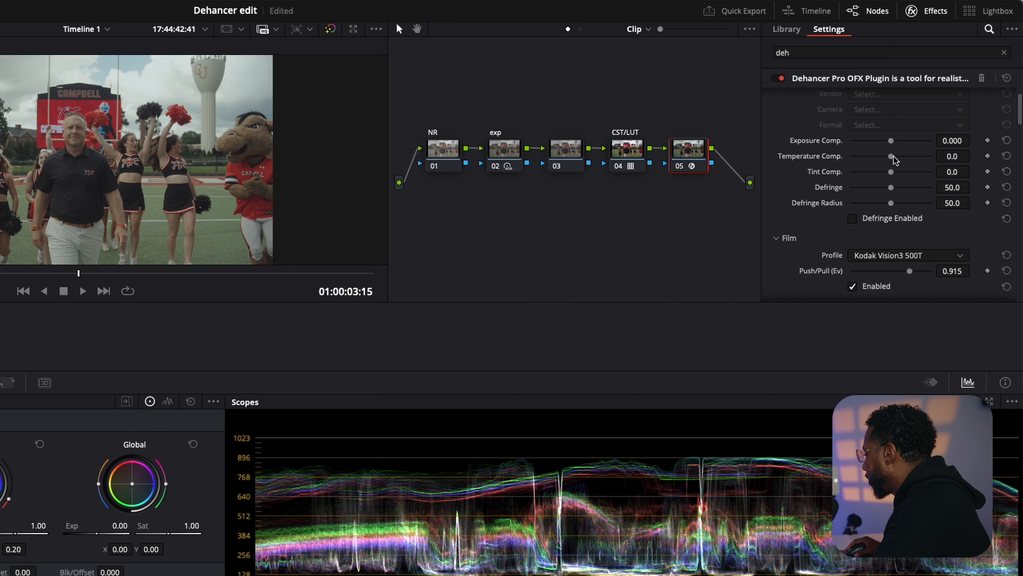
Set Dehancer's Temperature Comp. to 3.9 and enable Expand with a Black Point of 7.13.
drag(890, 157, 893, 157)
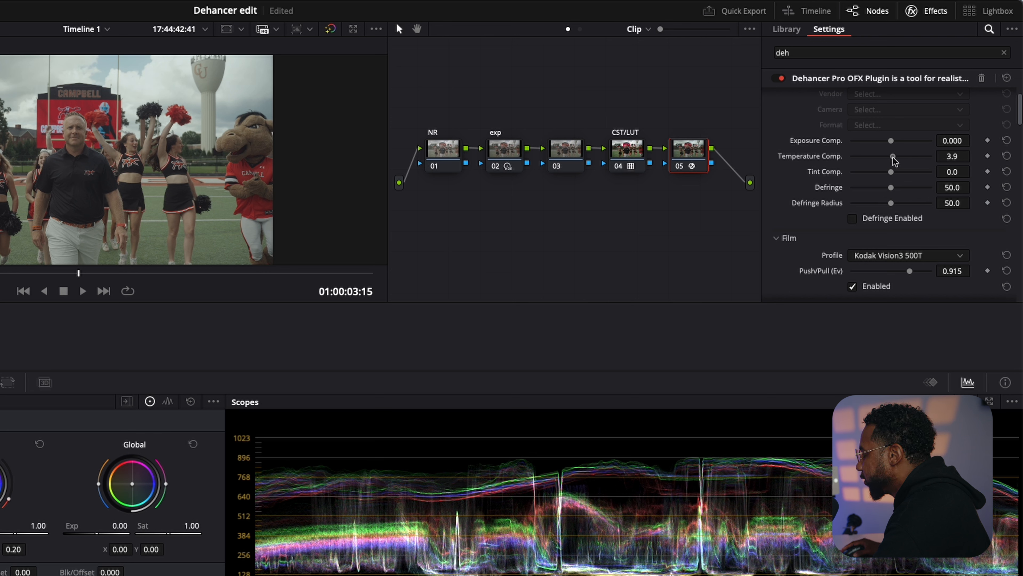
scroll(824, 232, down, 5)
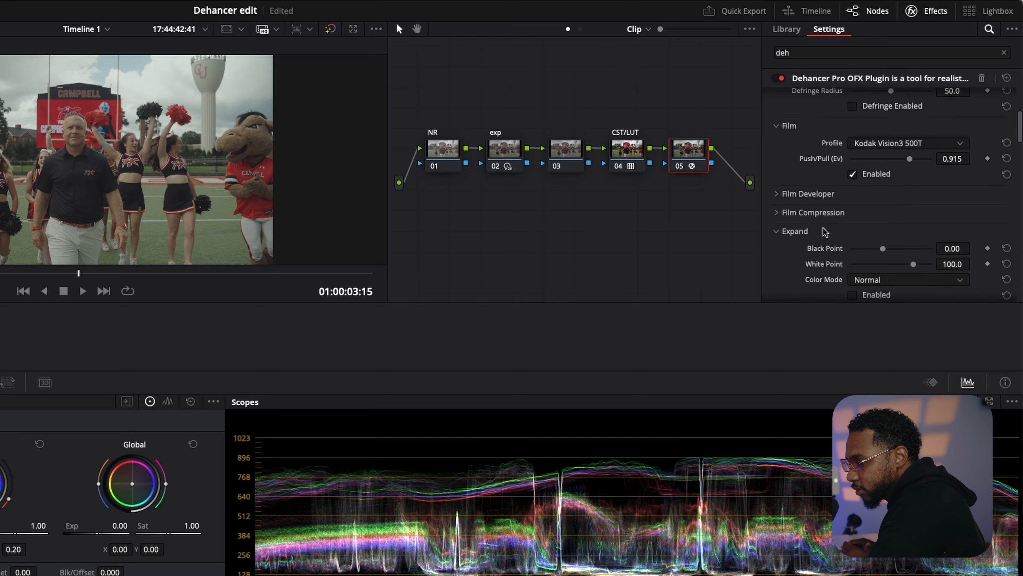
scroll(384, 535, down, 3)
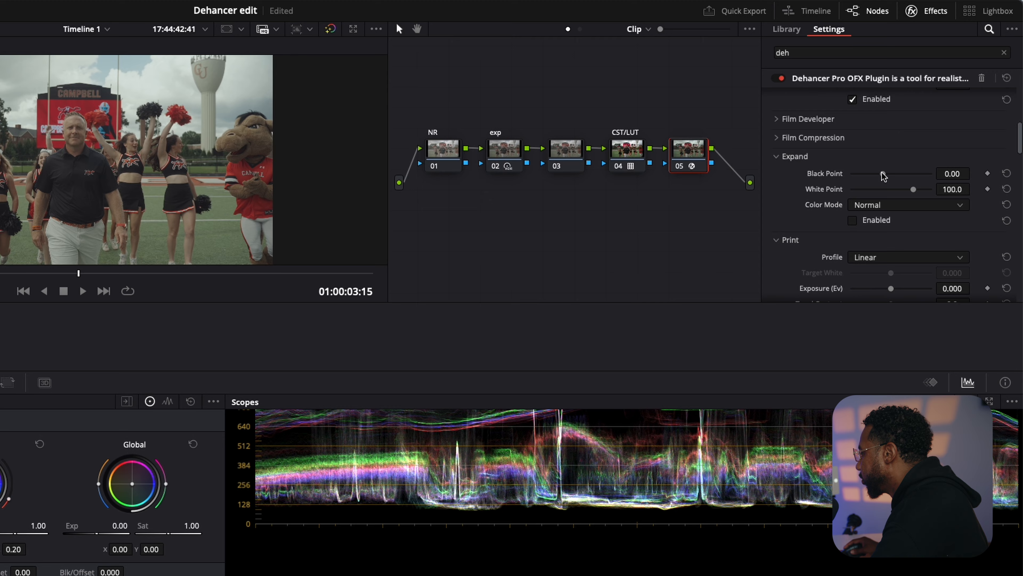
drag(884, 174, 894, 174)
click(852, 220)
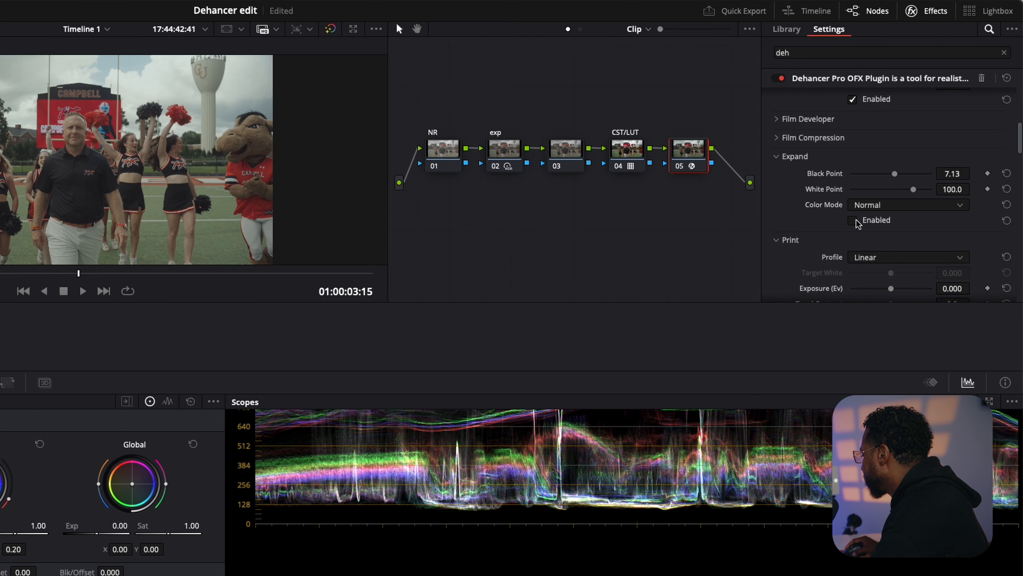
drag(893, 172, 895, 174)
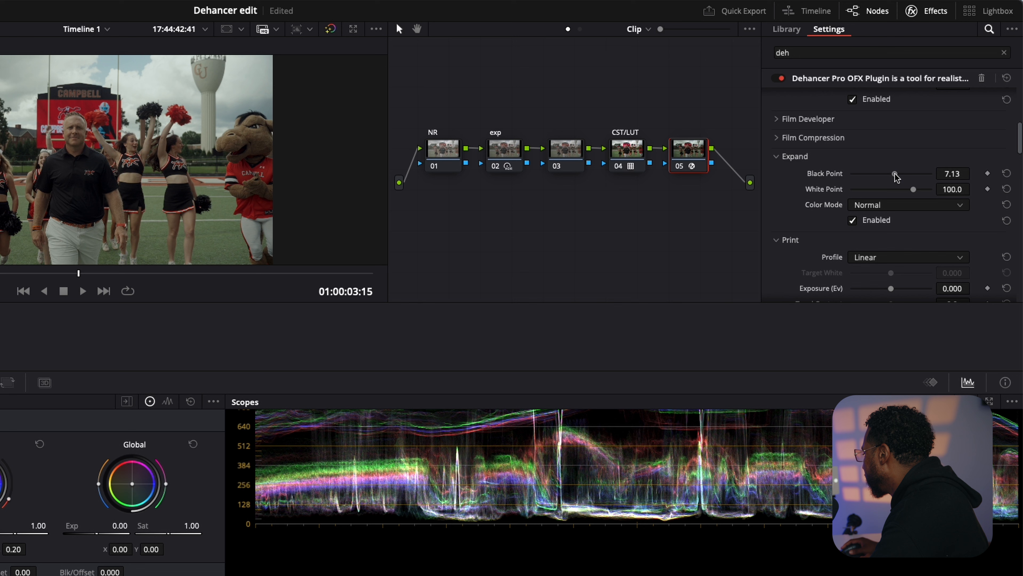
scroll(576, 525, up, 3)
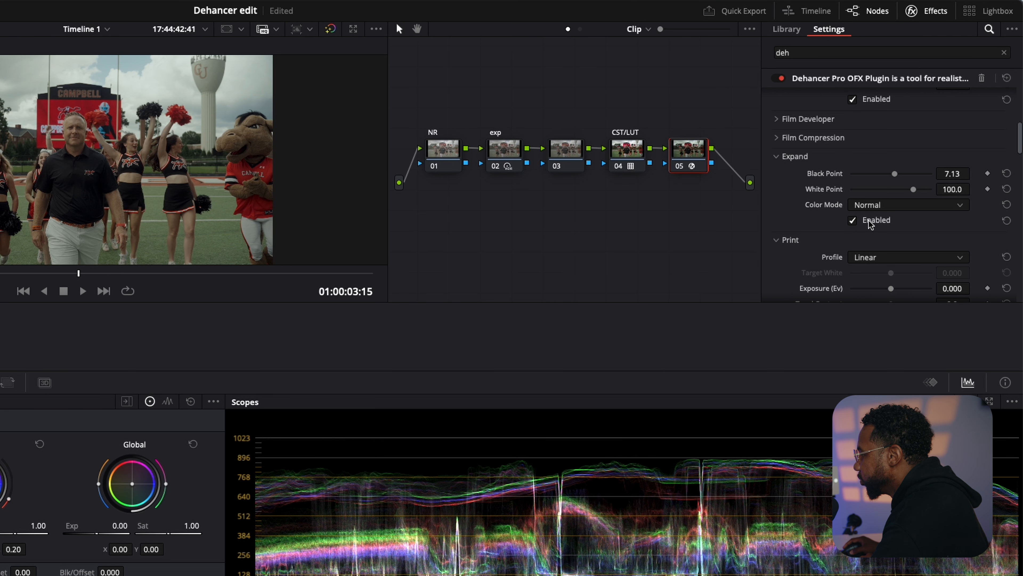
Enable Film Compression in the Dehancer settings, toggling it off and on to compare the effect.
scroll(823, 237, up, 2)
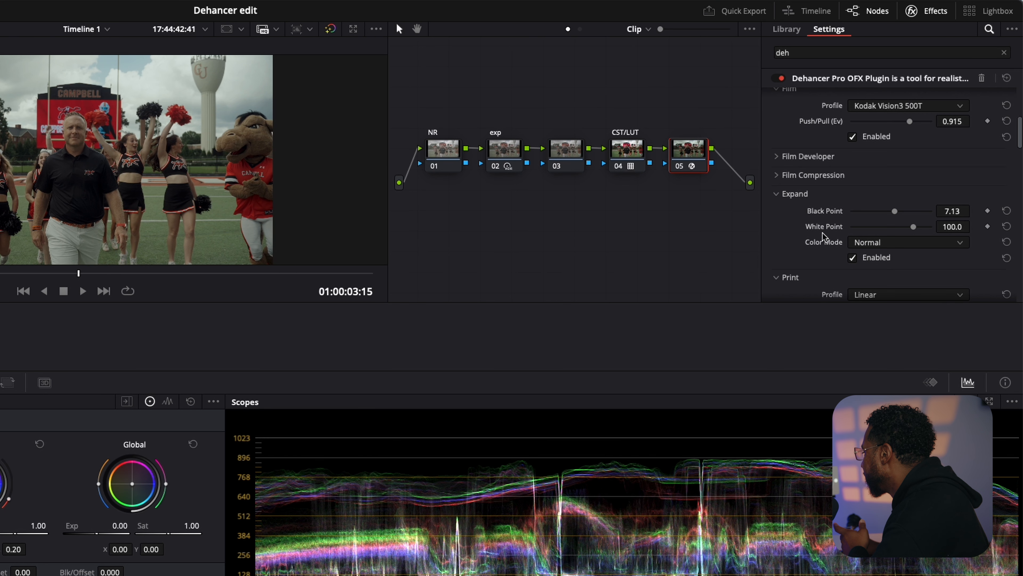
click(788, 176)
click(852, 255)
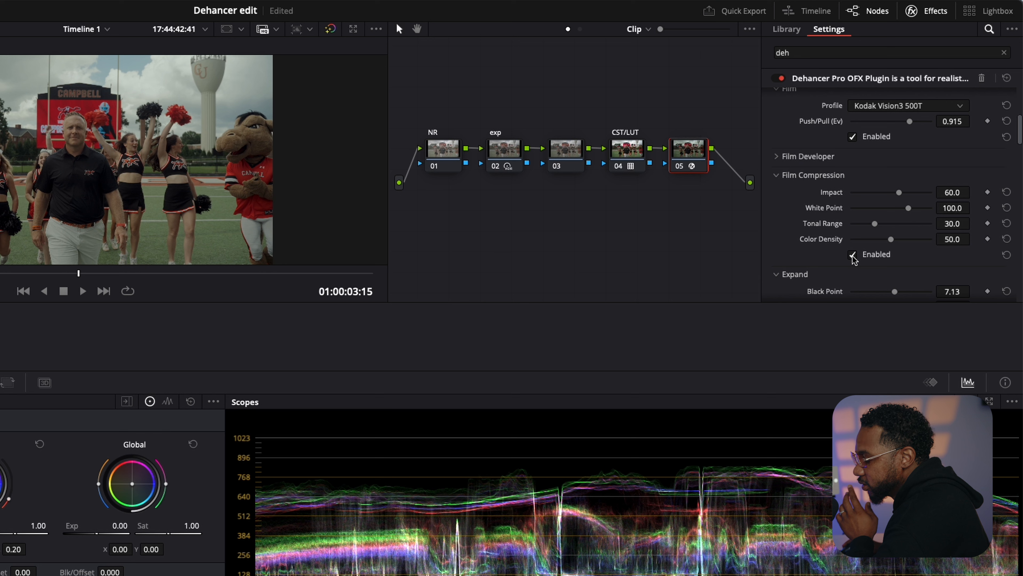
click(852, 254)
click(852, 255)
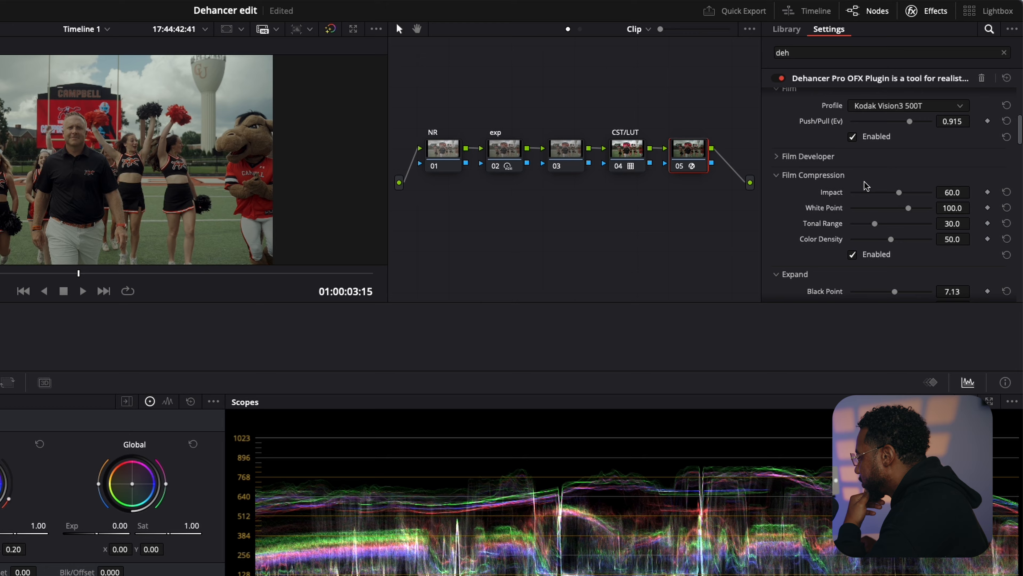
Set the Global wheel's exposure on the exp node to -0.78.
click(503, 149)
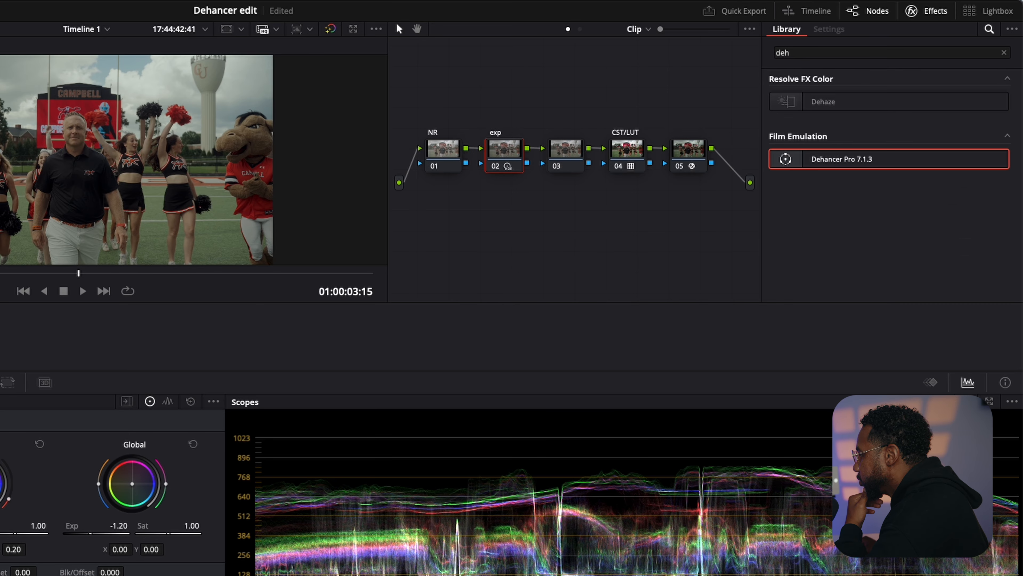
drag(118, 526, 132, 525)
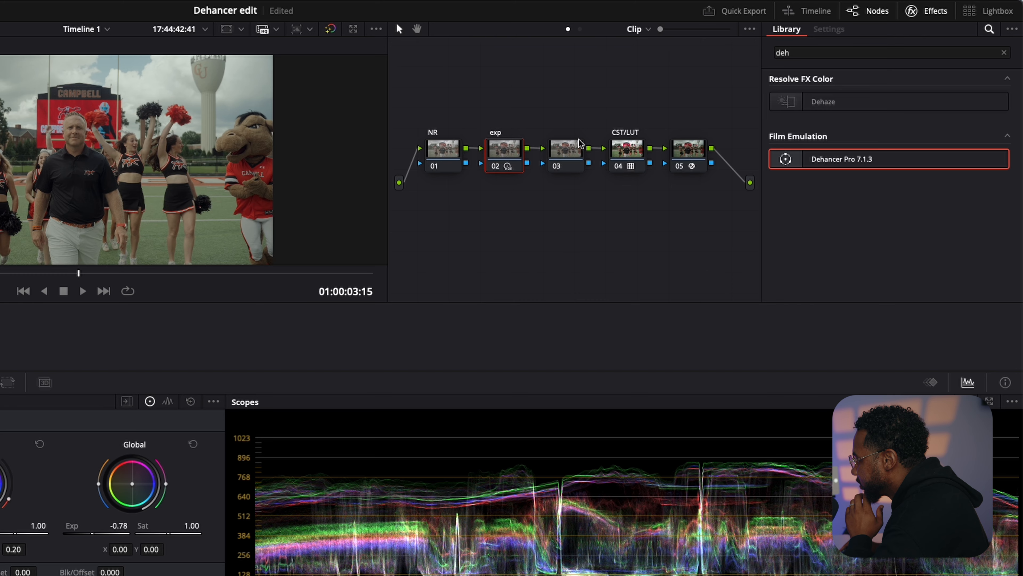
Set the color space of node 03 to HSV.
click(577, 150)
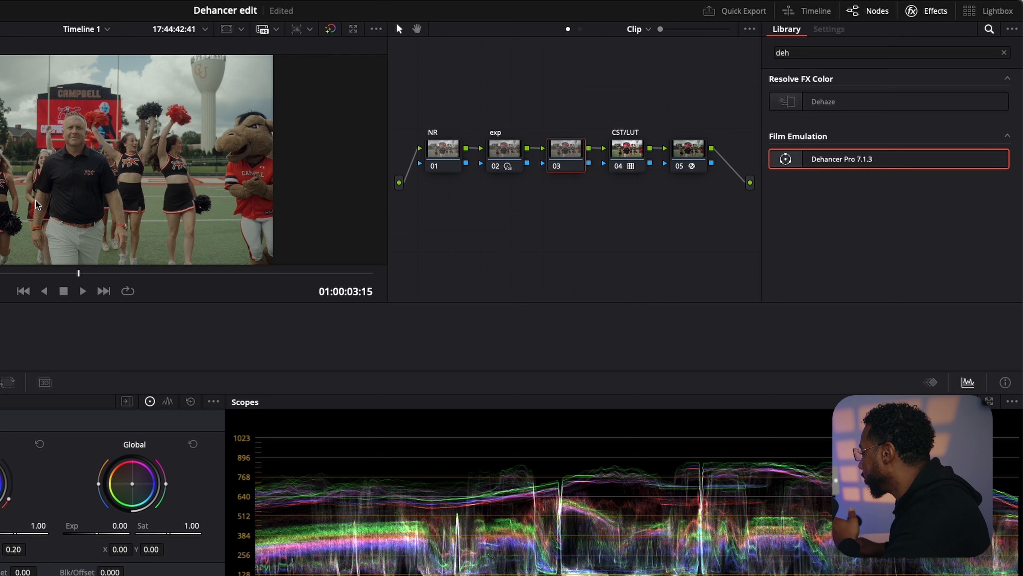
right_click(569, 163)
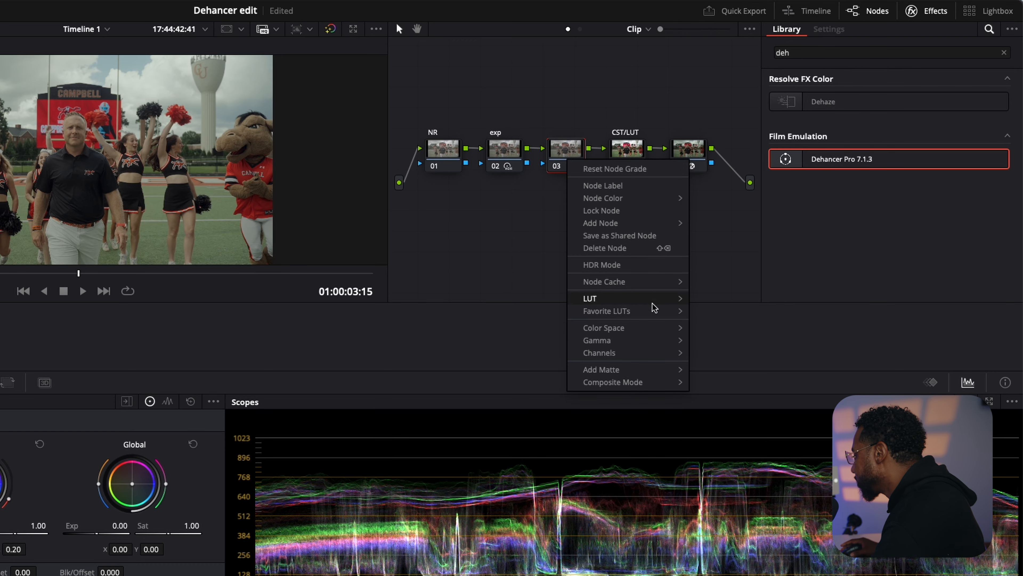
mouse_move(656, 331)
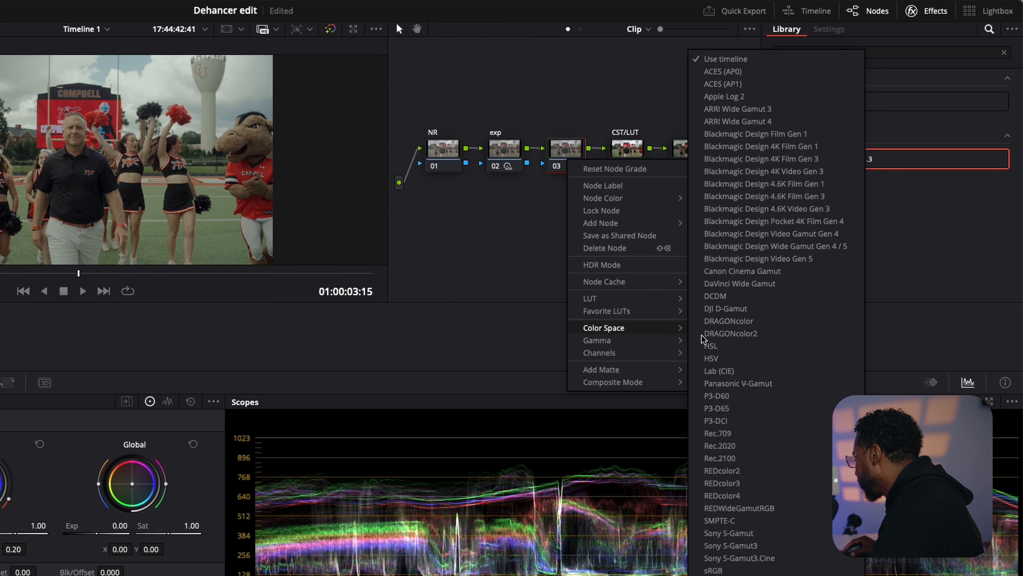
click(747, 359)
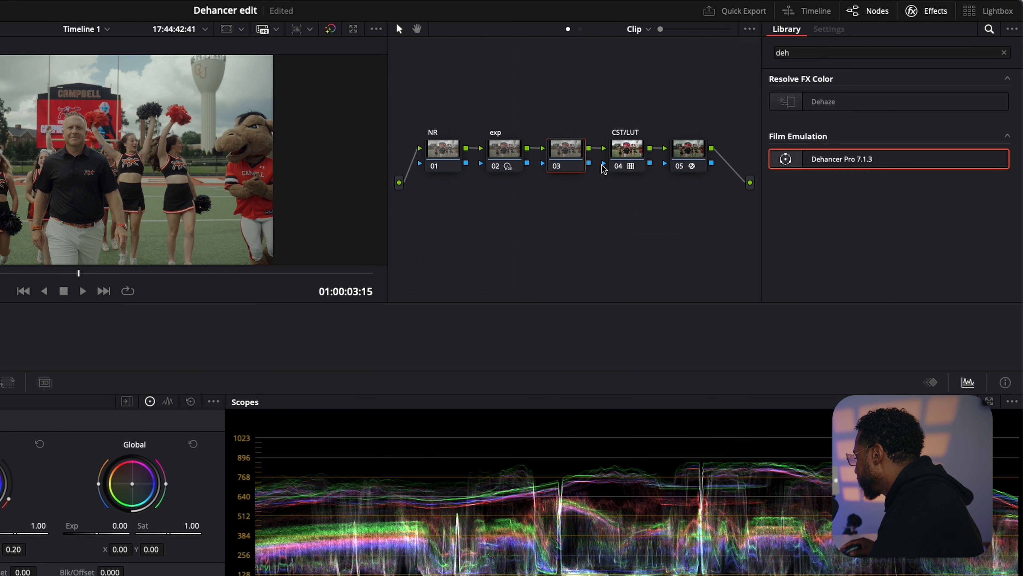
Disable Channel 1 and Channel 3 on node 03 and raise its overall Gain to 1.51.
right_click(572, 147)
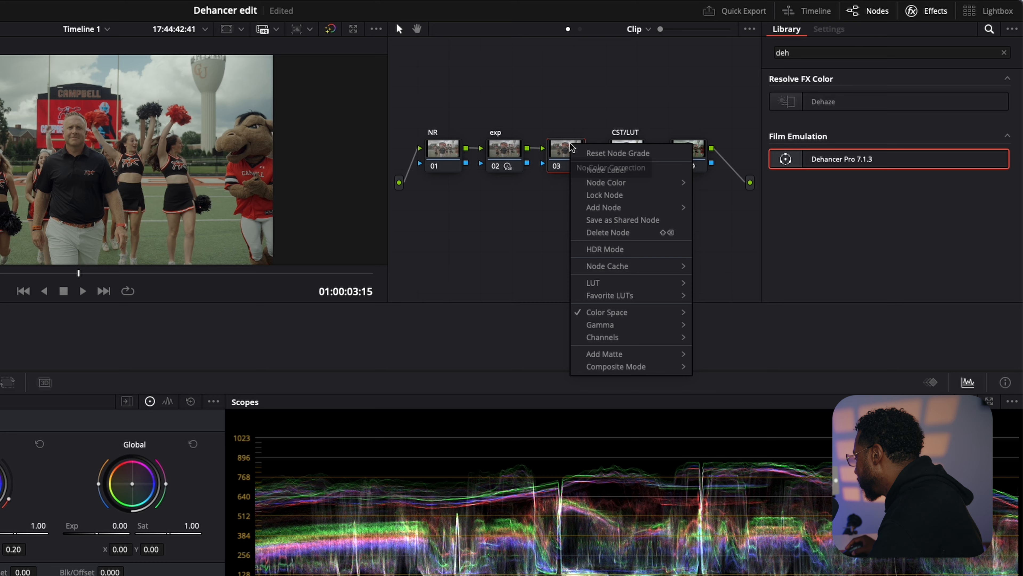
mouse_move(647, 338)
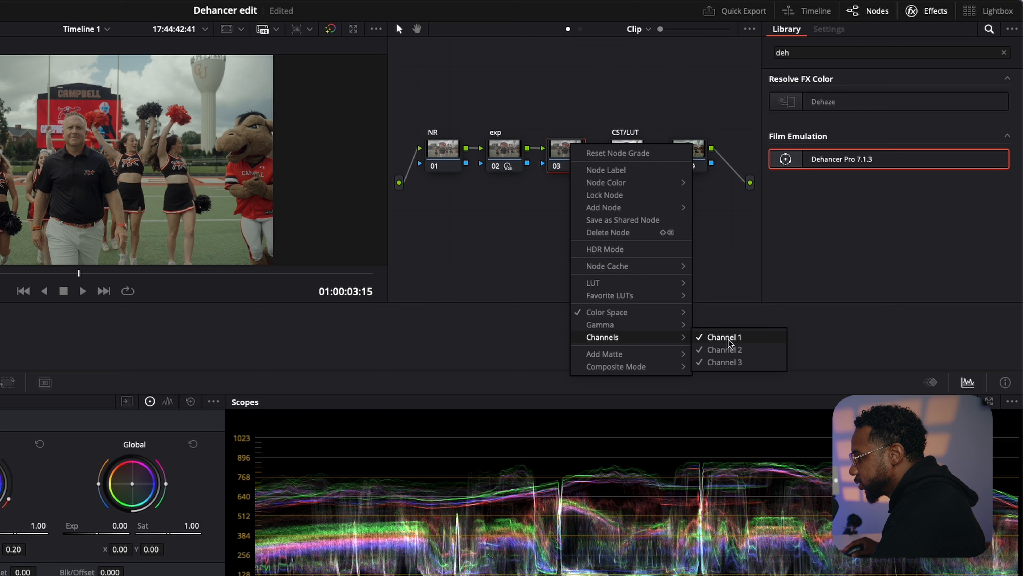
click(711, 338)
right_click(562, 166)
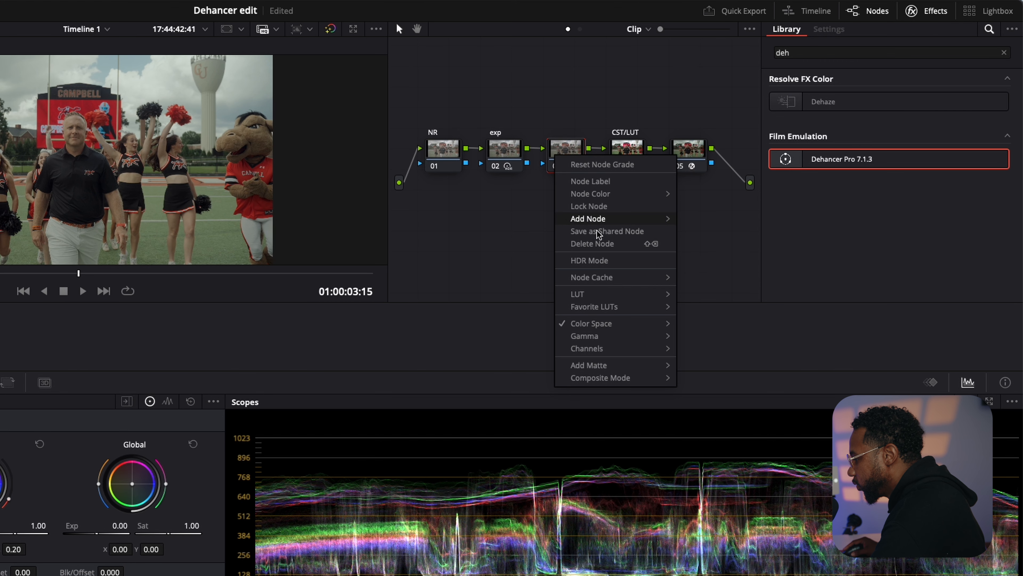
mouse_move(602, 349)
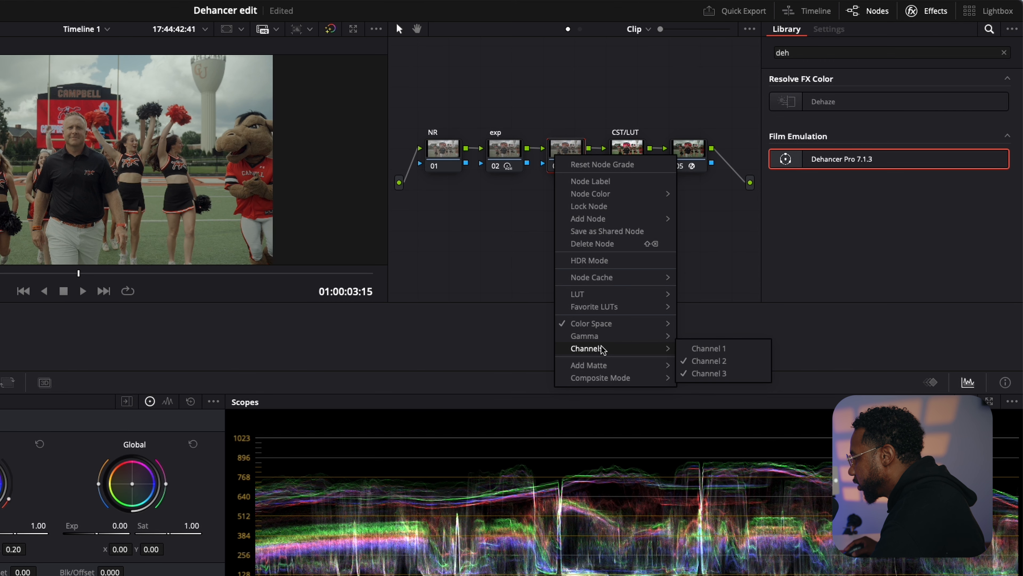
click(716, 372)
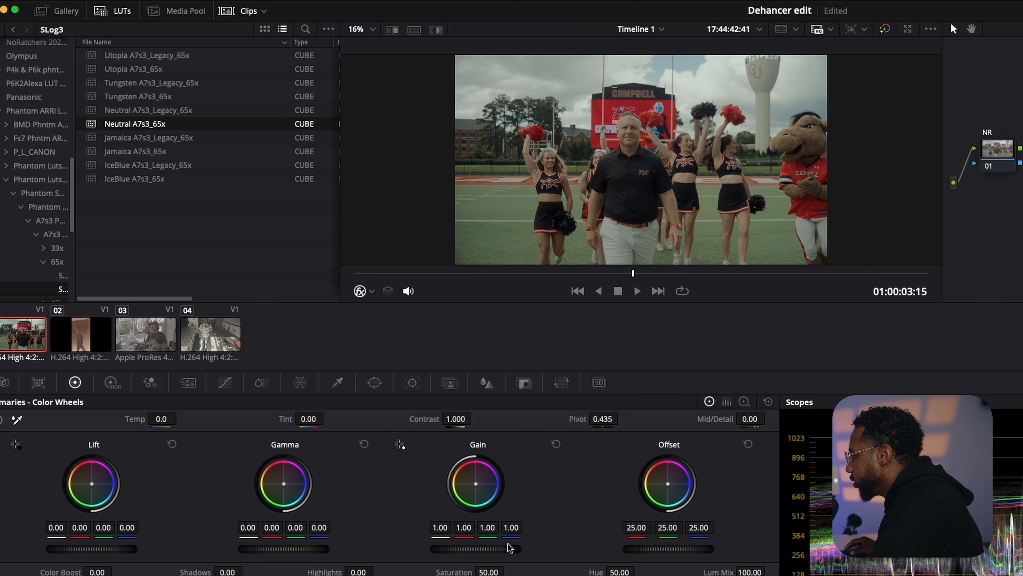
drag(456, 548, 562, 548)
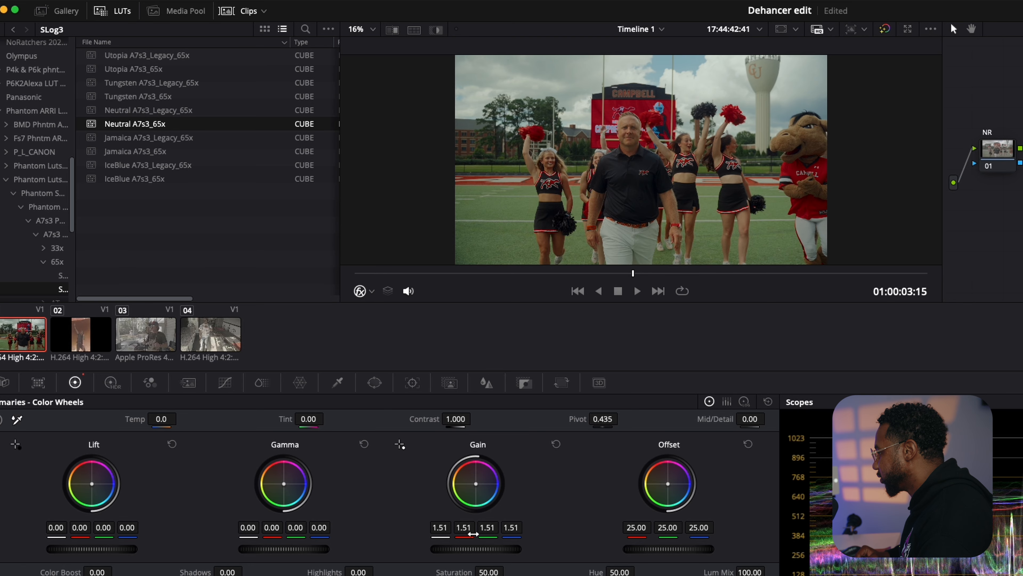
Compare the image with and without the grade several times in the full-screen viewer.
key(super+f)
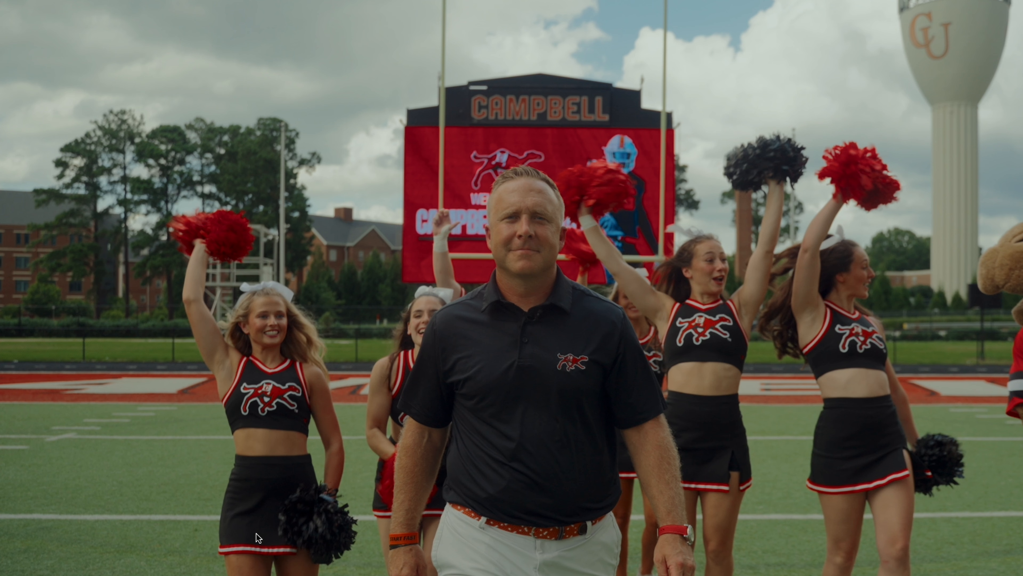
key(shift+d)
key(shift+d)
key(shift+d)
key(shift+d)
key(shift+d)
key(shift+d)
key(Escape)
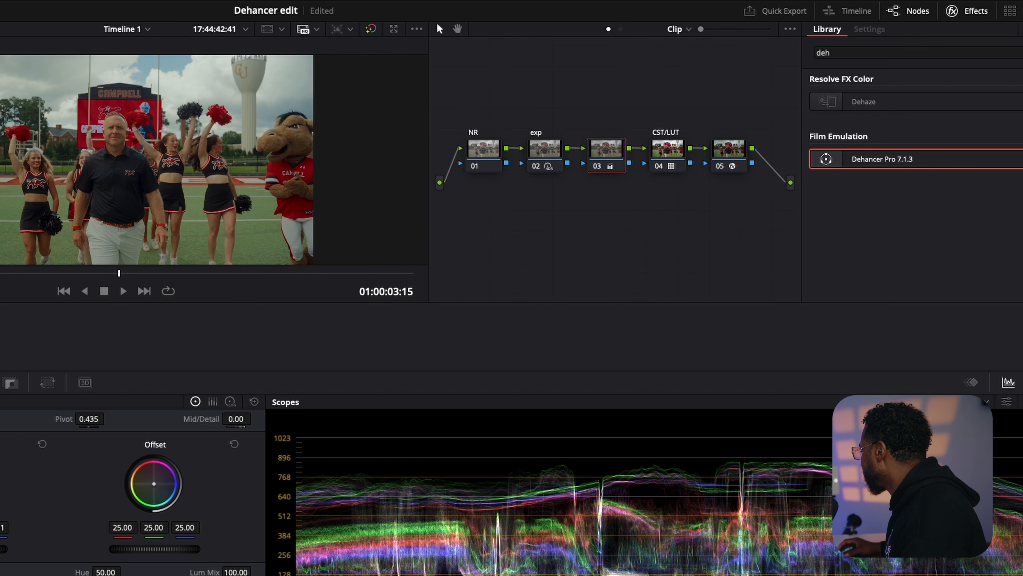
Open the Dehancer settings of node 05 to review its remaining film effects.
click(727, 150)
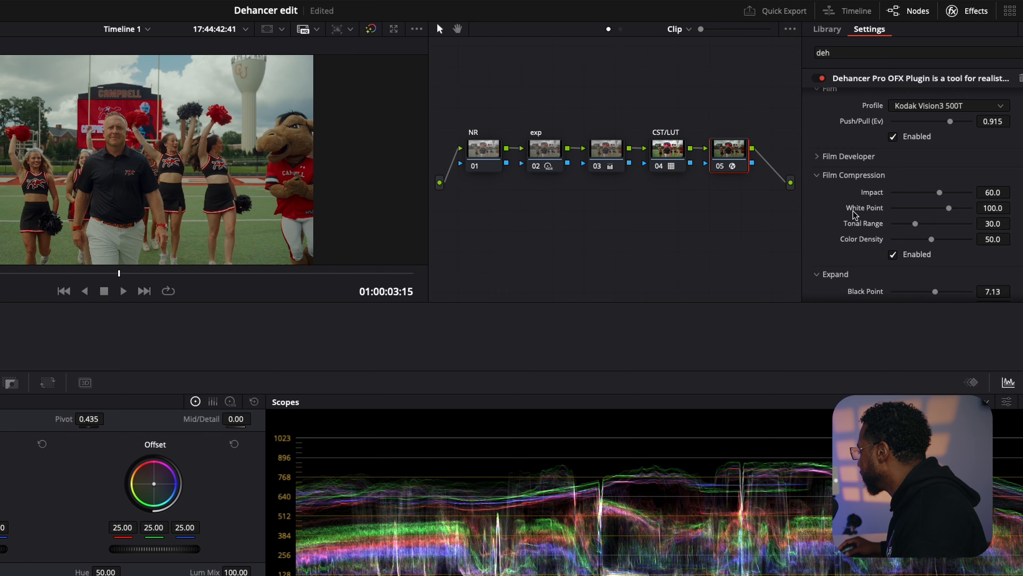
scroll(854, 213, down, 10)
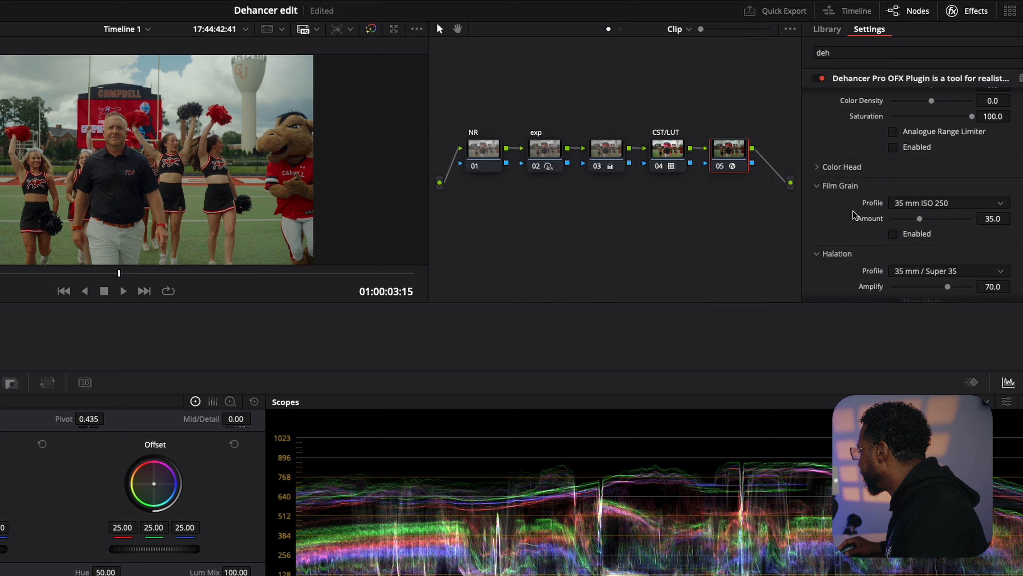
Try enabling Dehancer's Print section with the Kodak Endura Glossy Paper profile.
scroll(853, 215, up, 3)
click(905, 152)
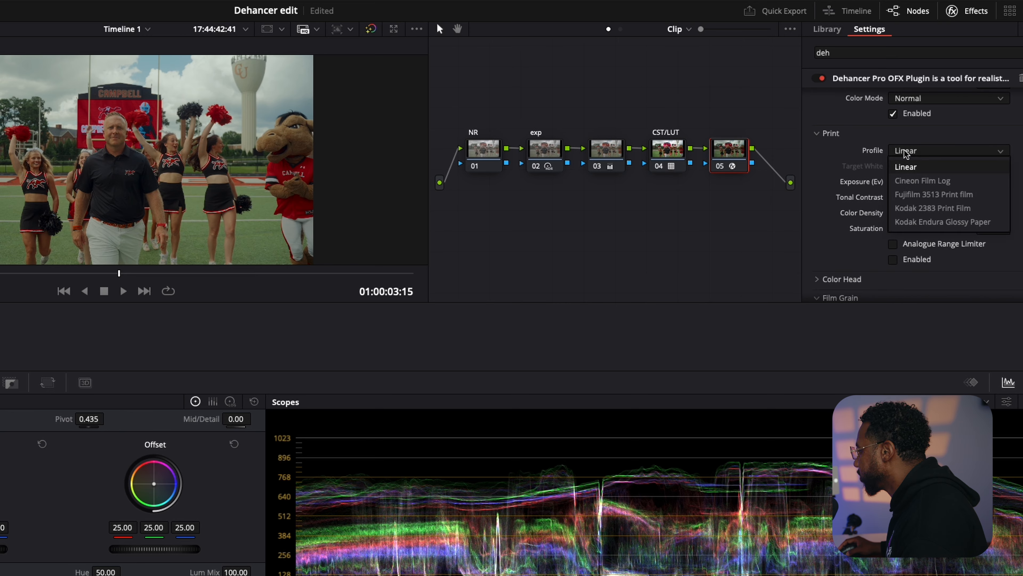
click(904, 222)
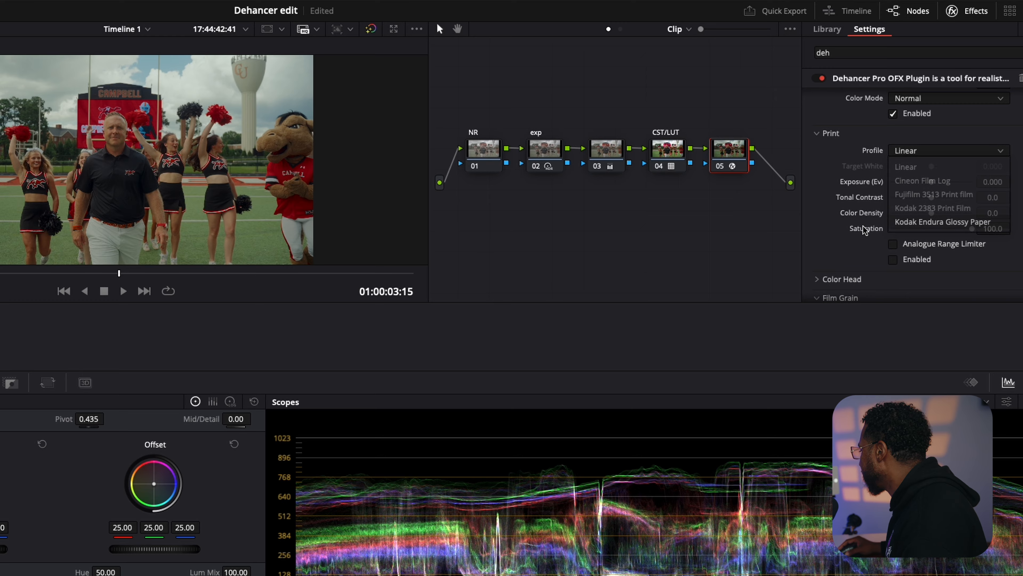
click(893, 259)
click(935, 154)
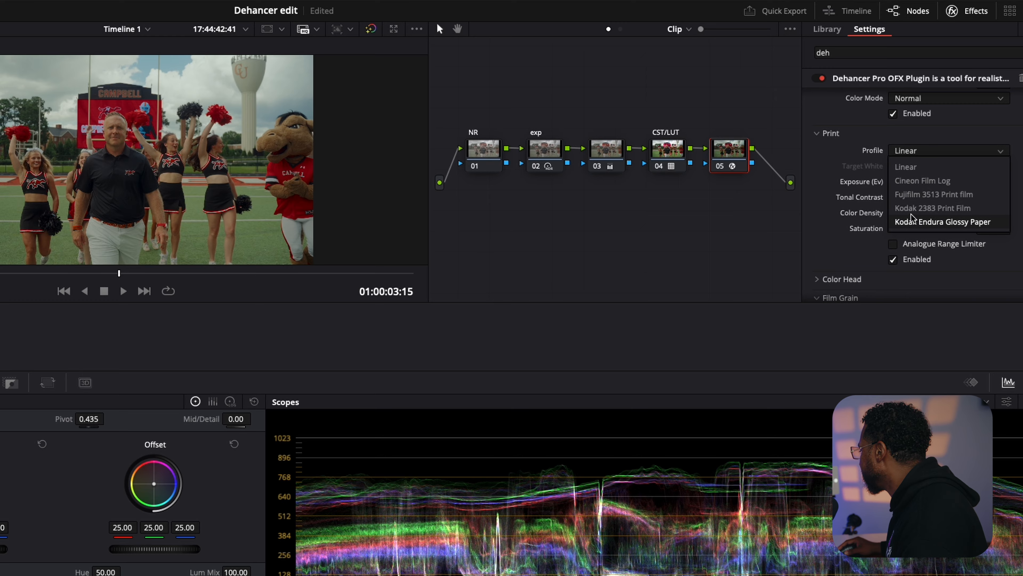
click(910, 223)
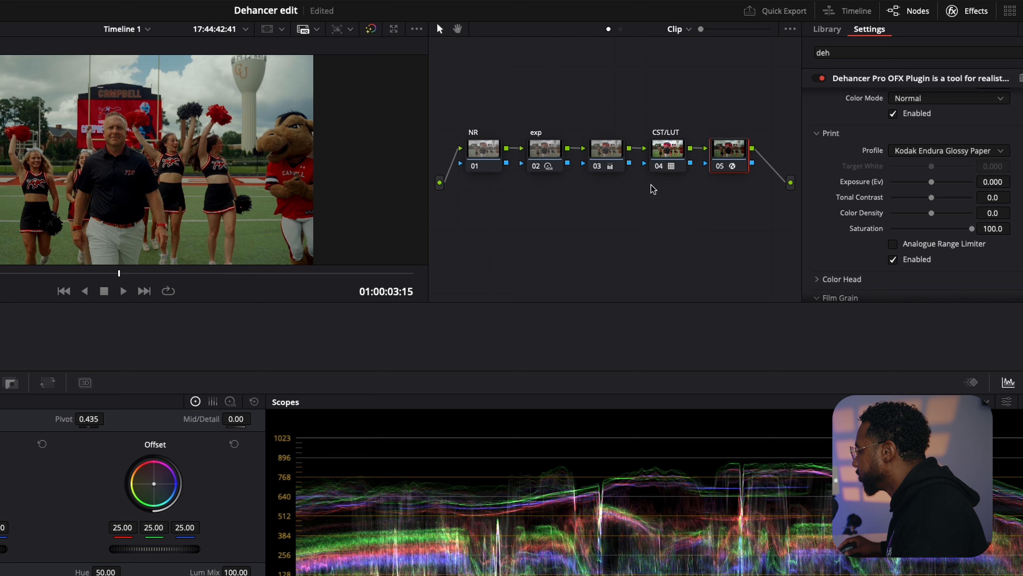
Try the Kodak 2383 Print Film profile in the Print section and disable Print.
click(902, 154)
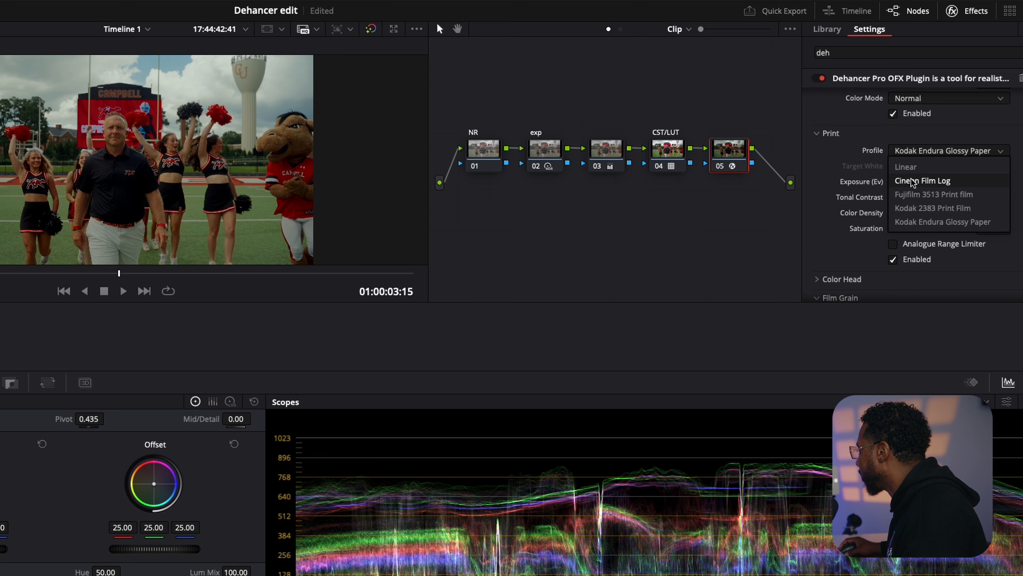
click(929, 208)
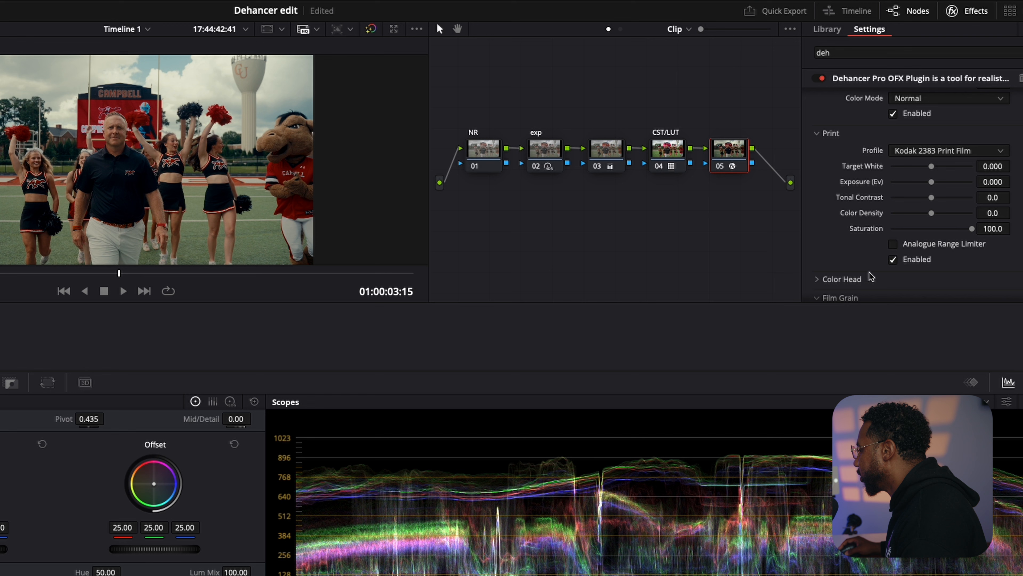
click(893, 259)
Enable the Halation effect in the Dehancer settings of node 05.
scroll(842, 245, up, 5)
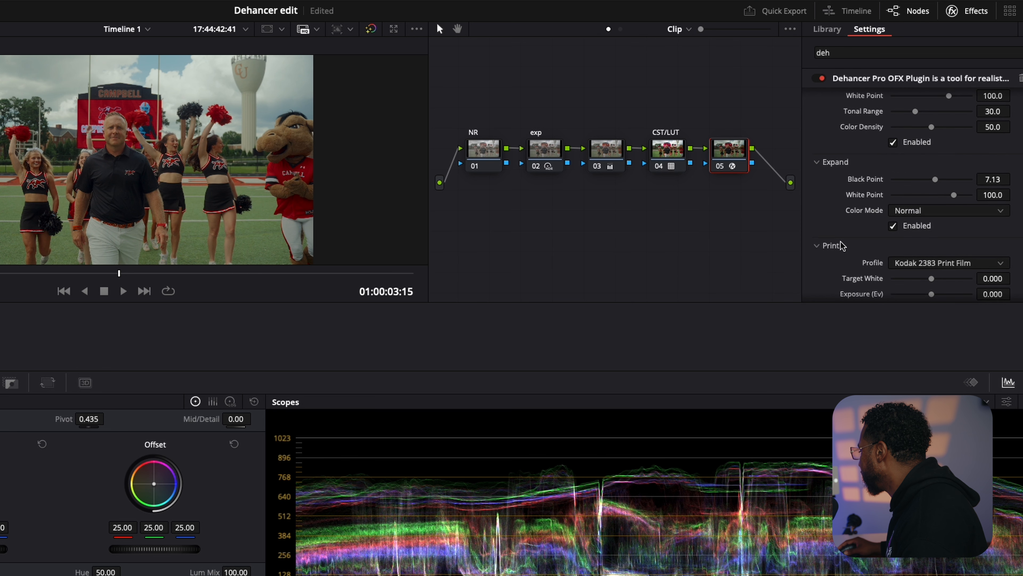
scroll(842, 246, down, 10)
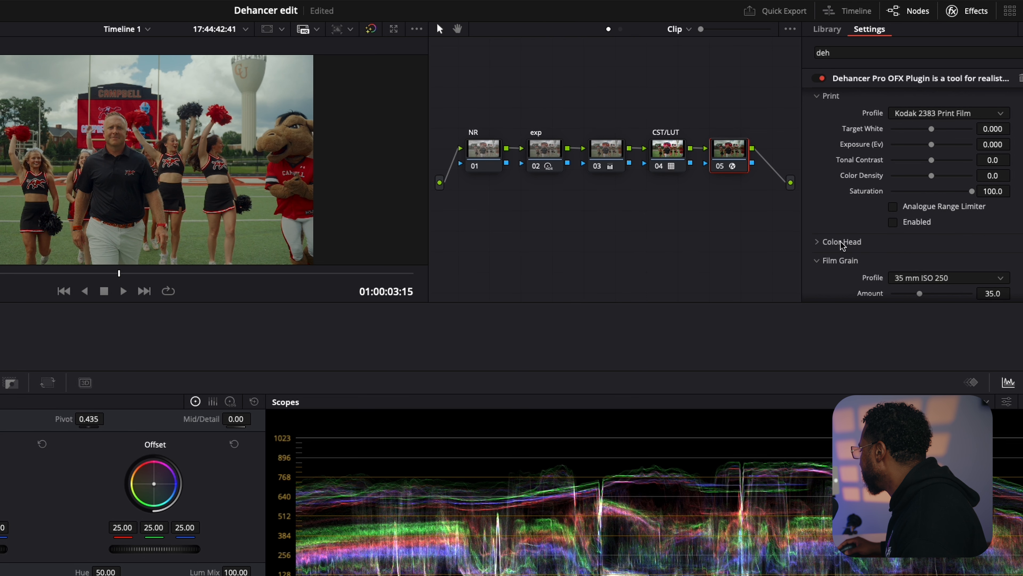
click(893, 242)
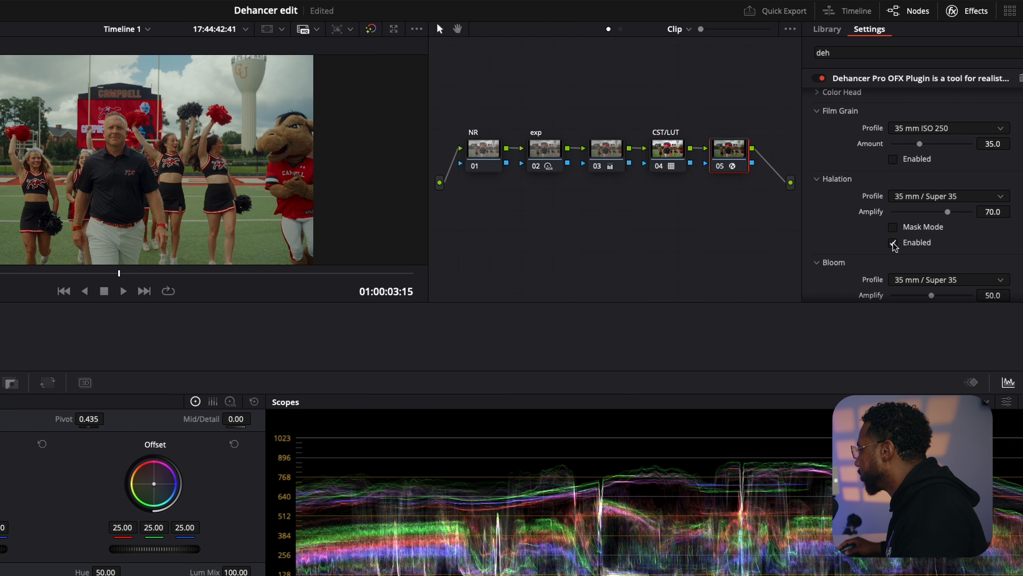
scroll(874, 253, down, 2)
scroll(874, 253, down, 2)
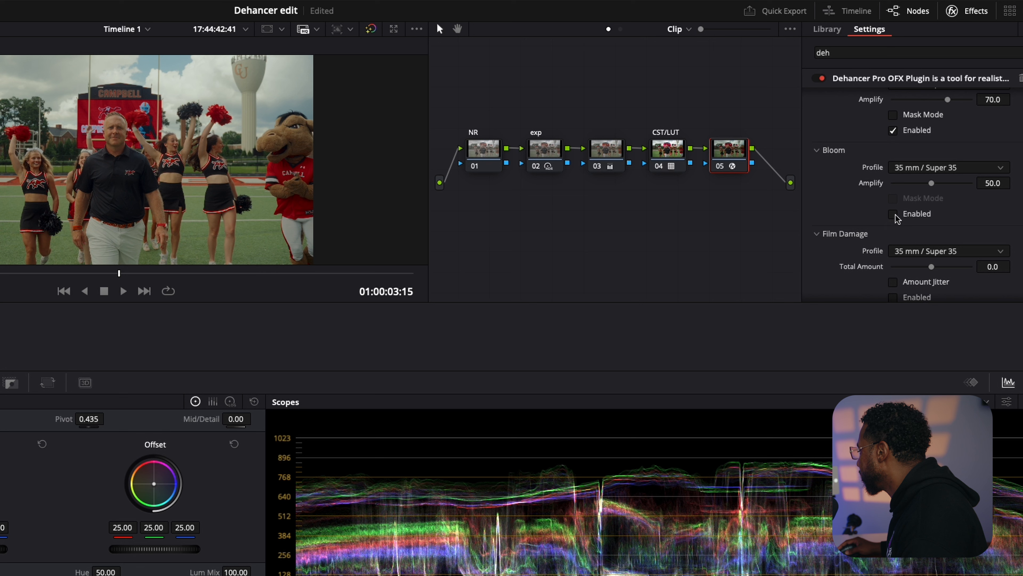
Enable the Bloom effect in node 05's Dehancer settings, set its Amplify to 11.6 and compare the image with and without it.
click(893, 214)
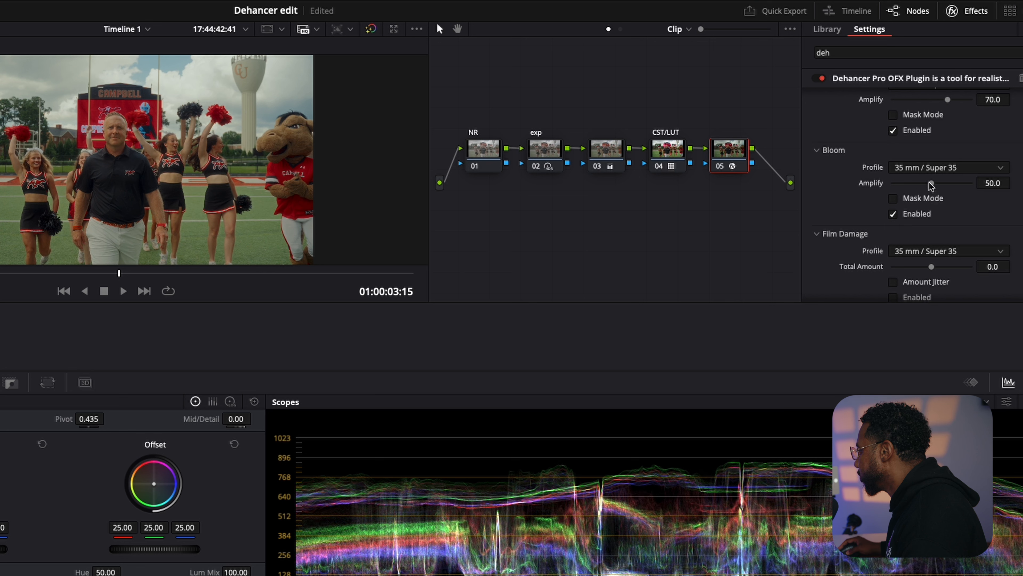
drag(928, 186, 903, 186)
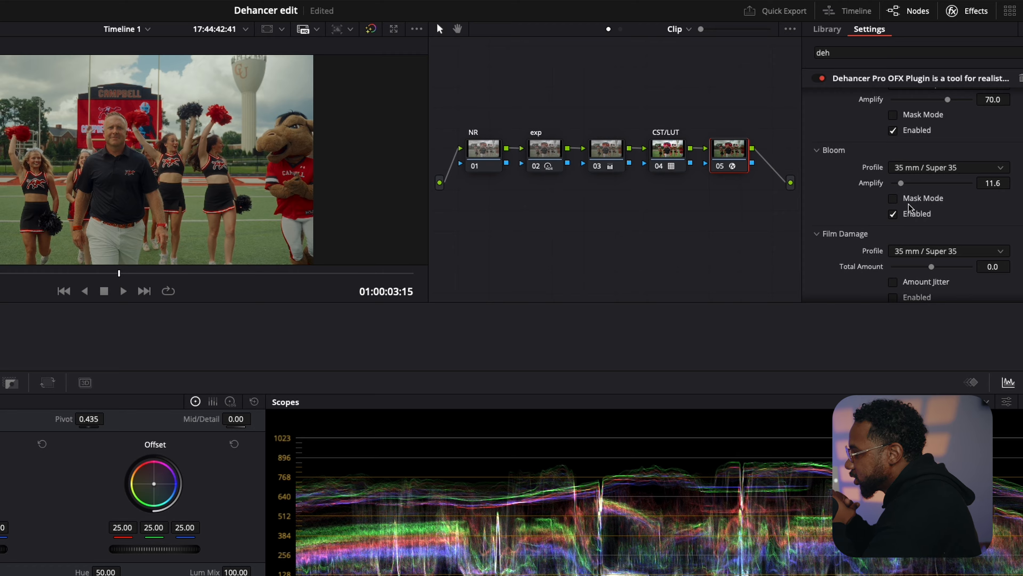
click(895, 215)
click(895, 216)
click(895, 216)
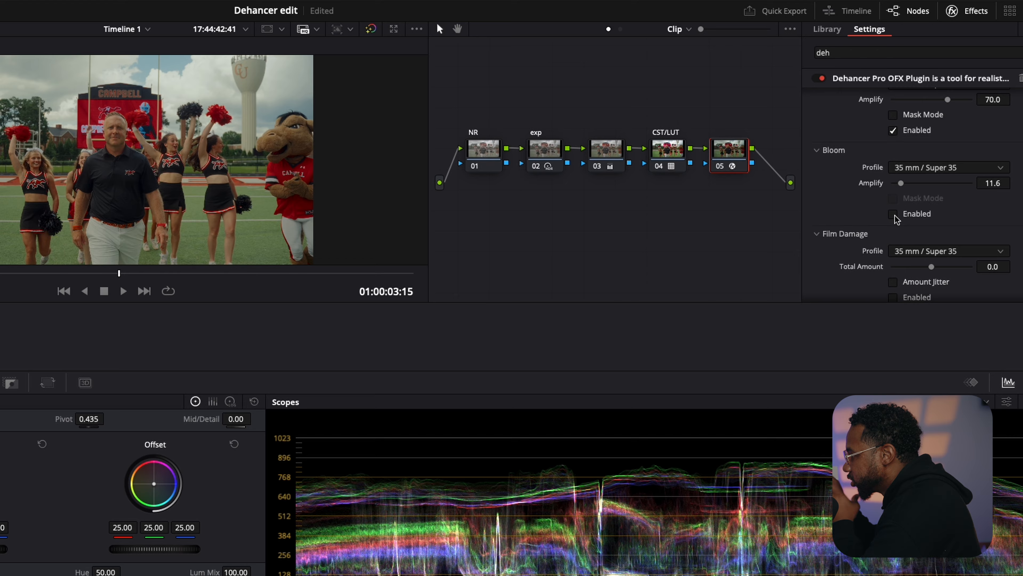
click(894, 216)
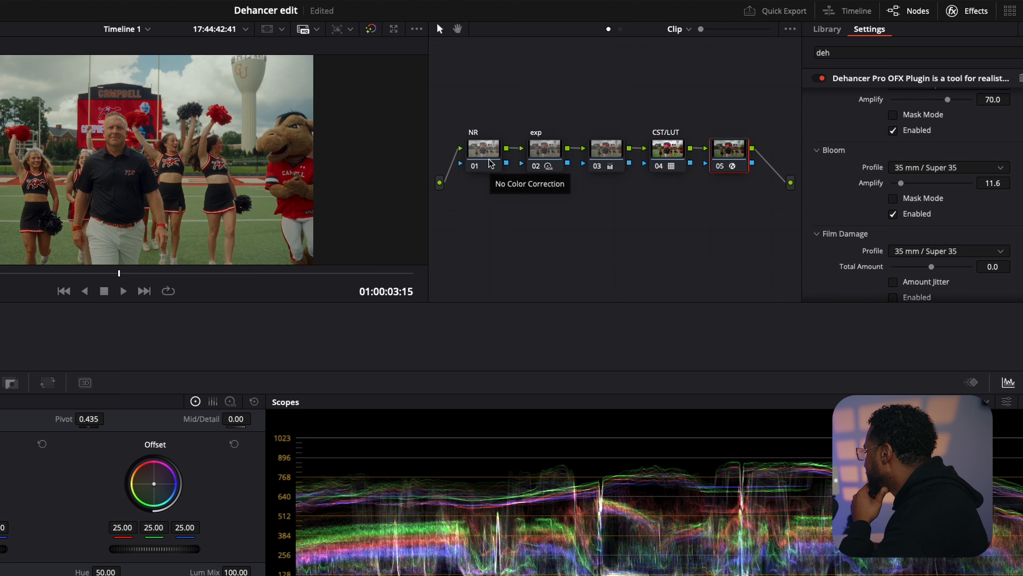
Enable Dehancer's Film Grain with the 35 mm ISO 250 profile and set its Amount to 1.6.
scroll(840, 160, up, 2)
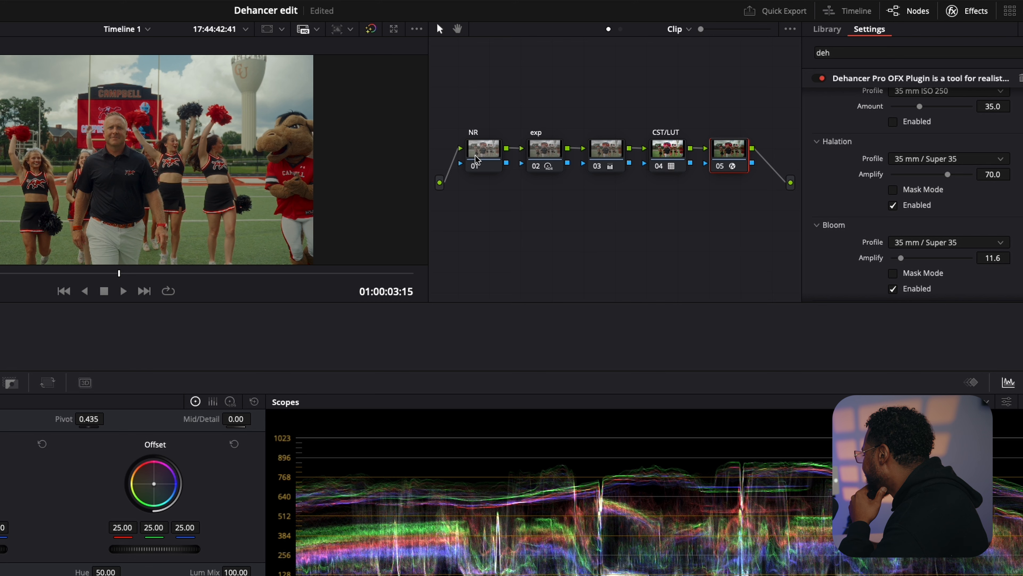
scroll(792, 195, up, 1)
scroll(861, 189, up, 4)
scroll(861, 189, down, 2)
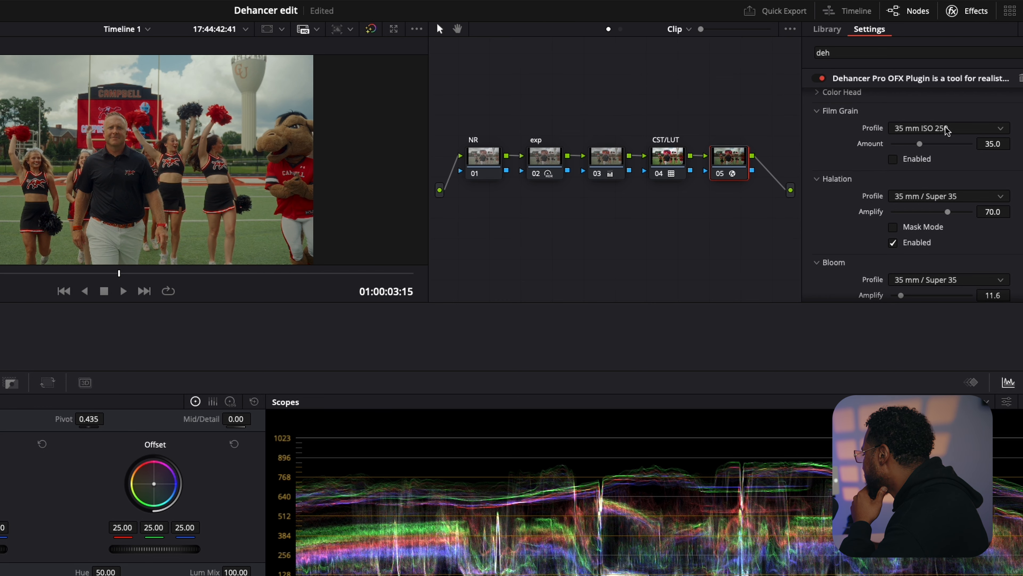
click(892, 158)
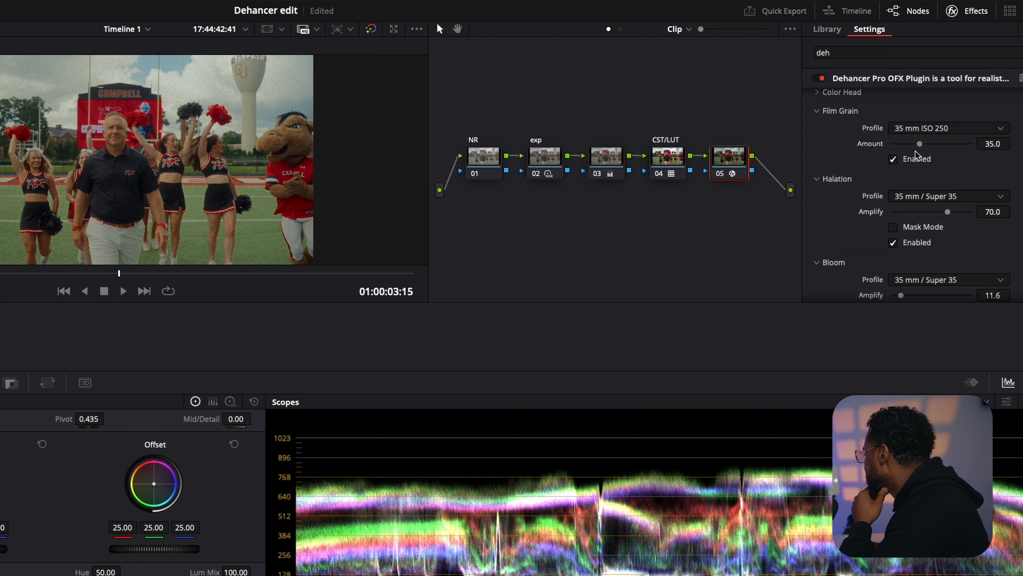
drag(917, 146, 894, 146)
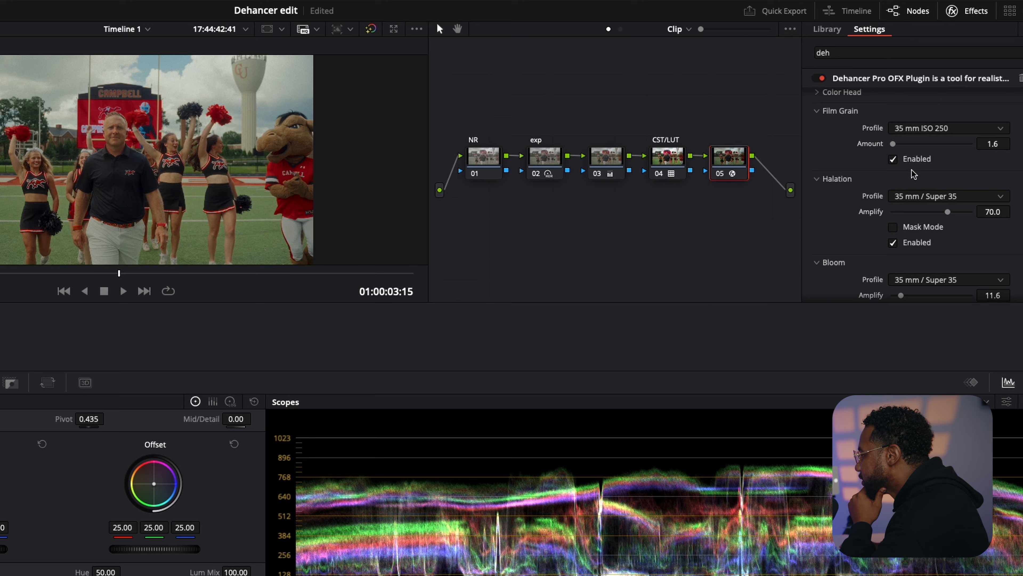
Switch Film Grain off and on repeatedly to compare the full frame with and without grain.
click(893, 159)
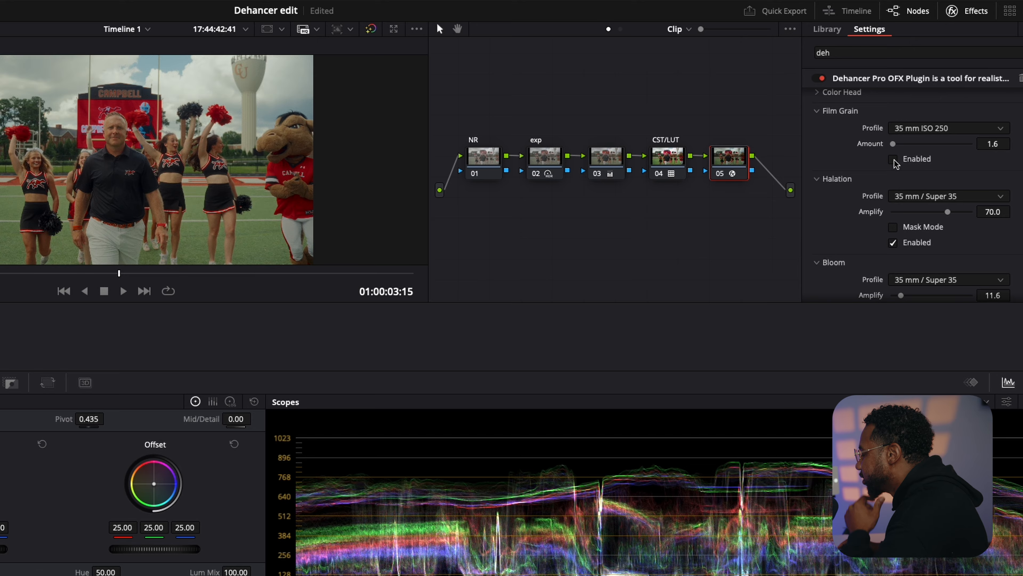
click(893, 159)
click(893, 159)
click(893, 160)
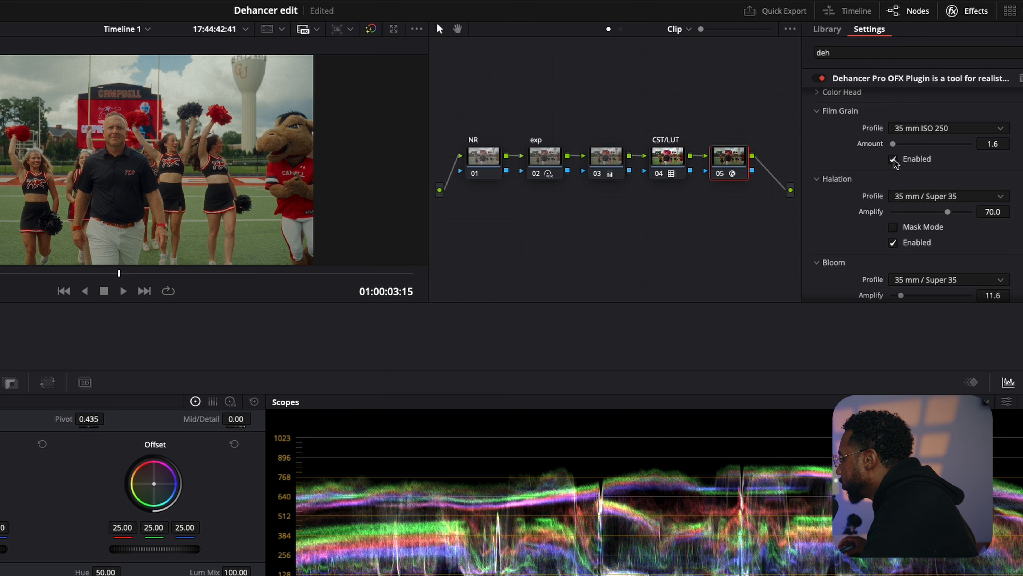
click(894, 159)
click(893, 159)
click(893, 160)
click(893, 159)
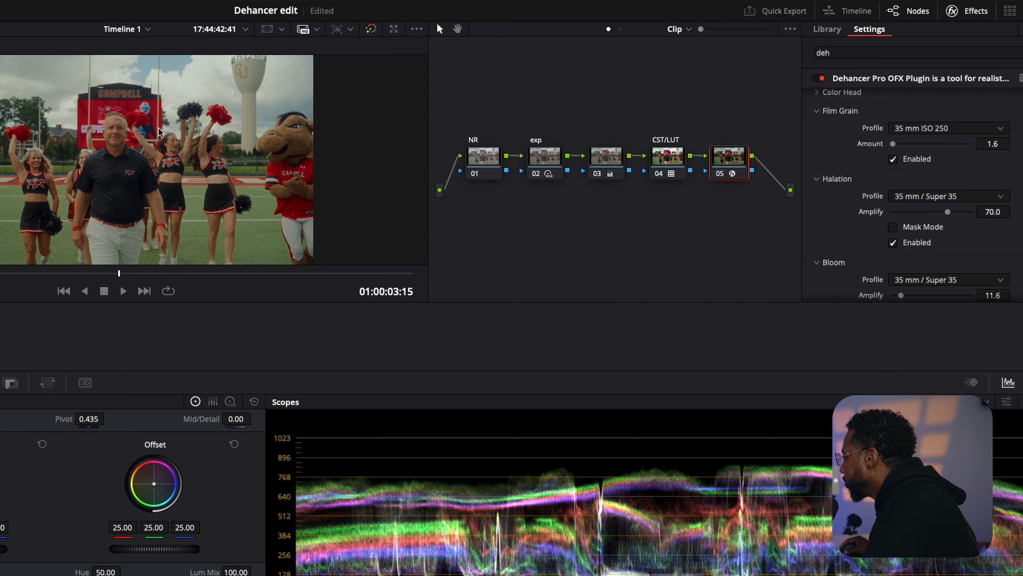
Inspect the Film Grain up close on the mascot by switching it off and on, and check the full-frame clip at other moments.
scroll(267, 150, up, 6)
scroll(267, 150, up, 4)
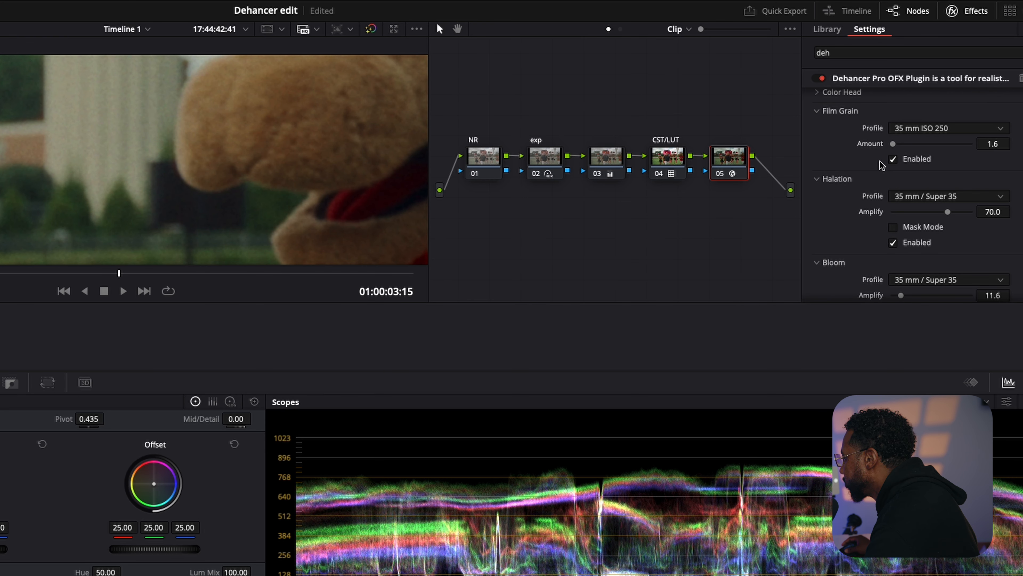
click(893, 160)
click(894, 160)
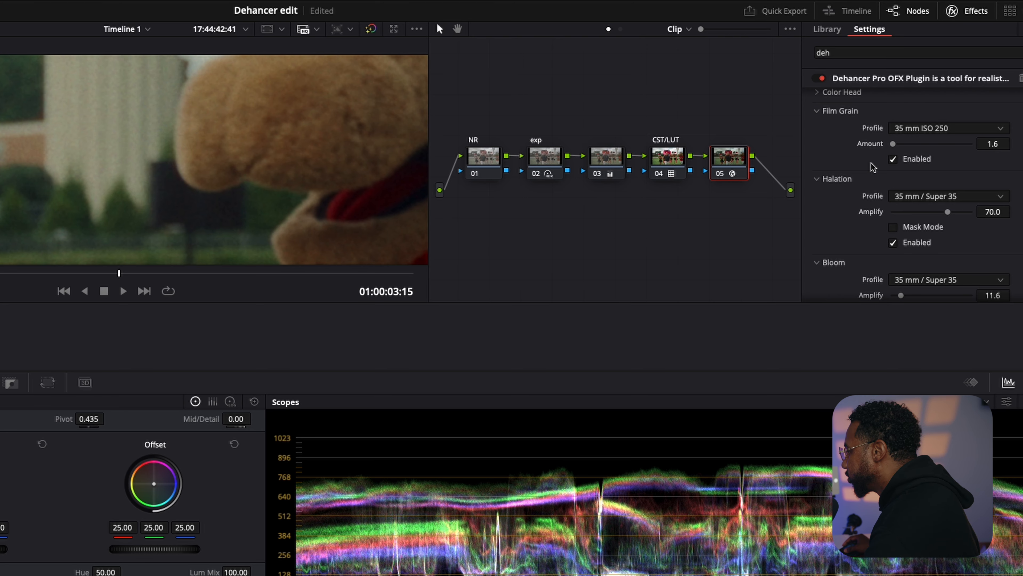
click(893, 160)
click(893, 160)
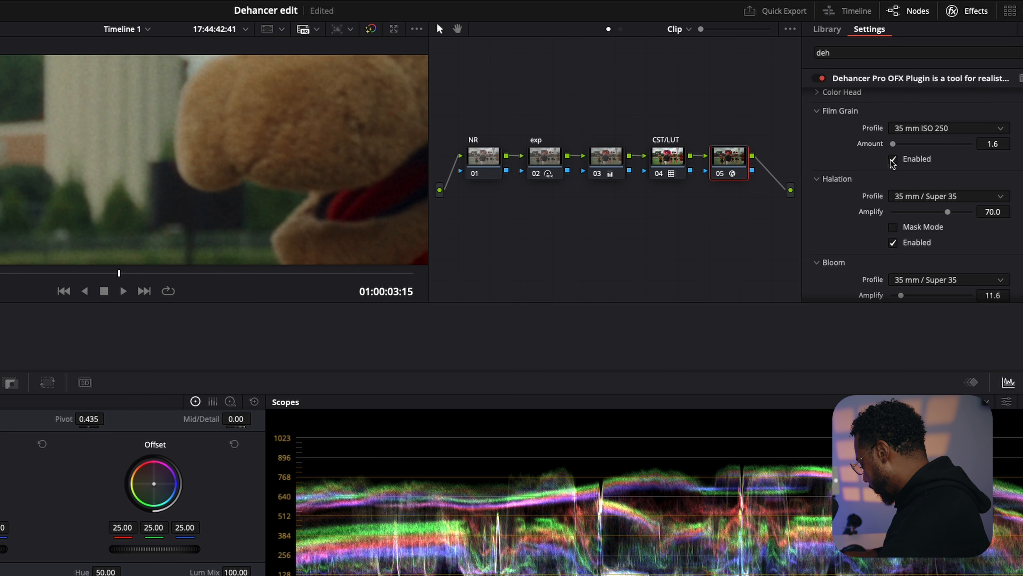
click(893, 159)
click(893, 159)
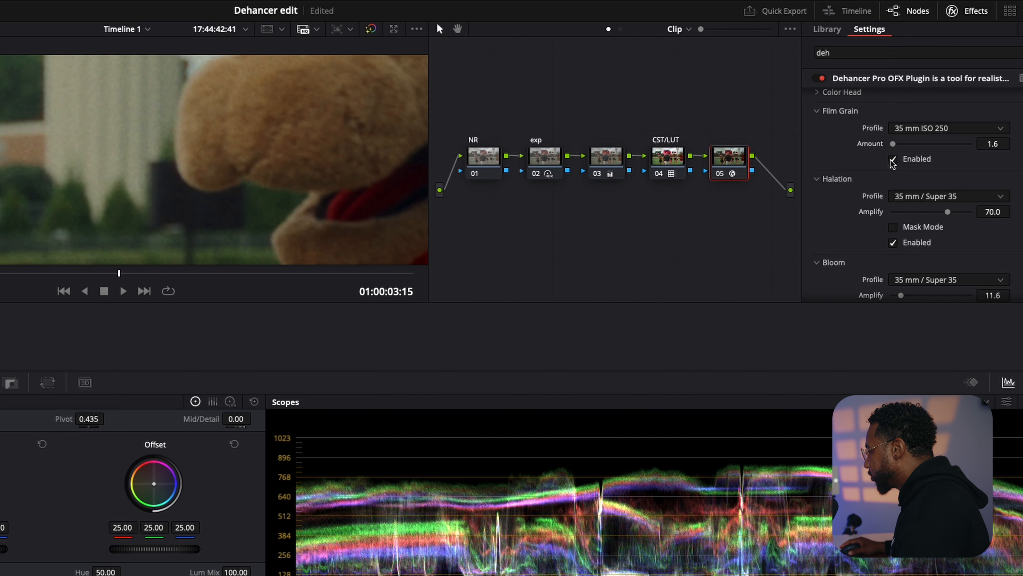
click(893, 160)
click(893, 160)
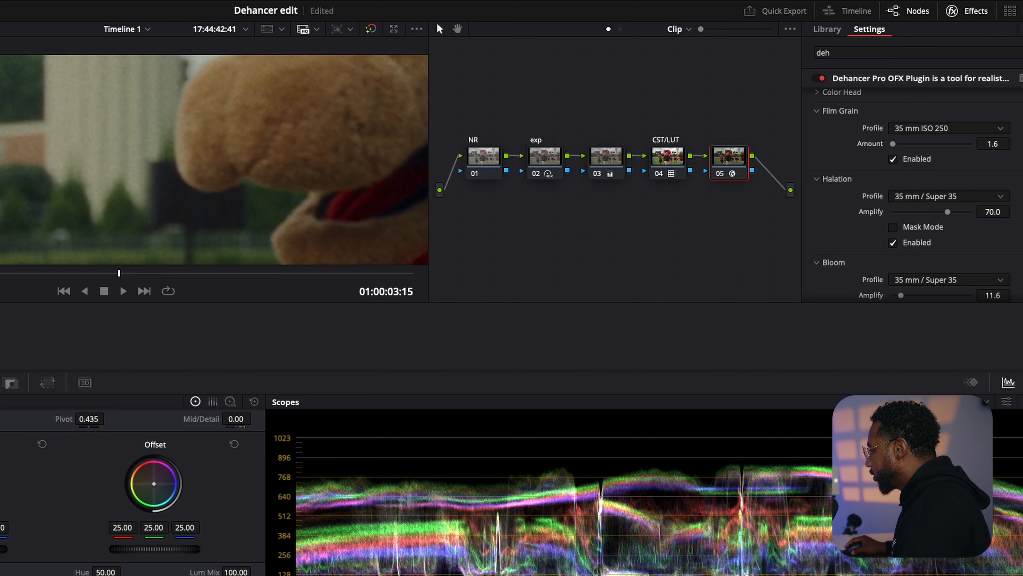
key(shift+z)
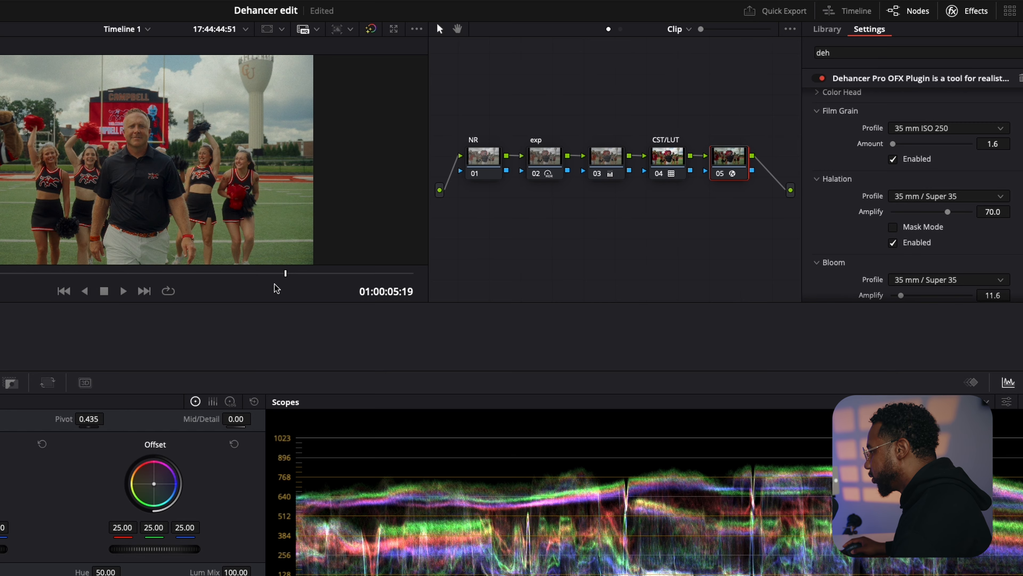
drag(277, 273, 152, 281)
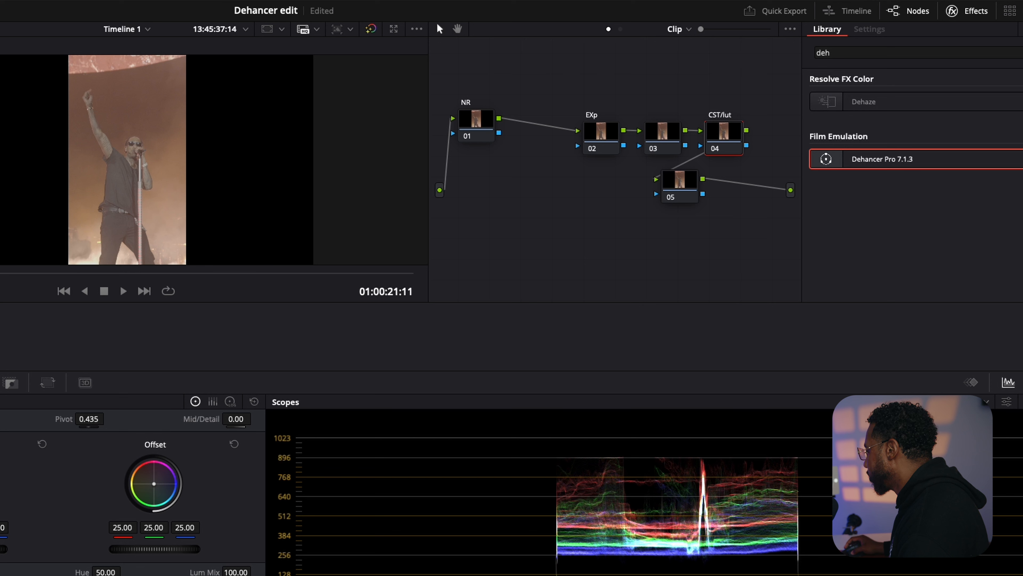
Undo the removal of the LUT on the concert clip's node 04 and place node 05 directly beneath it.
key(super+z)
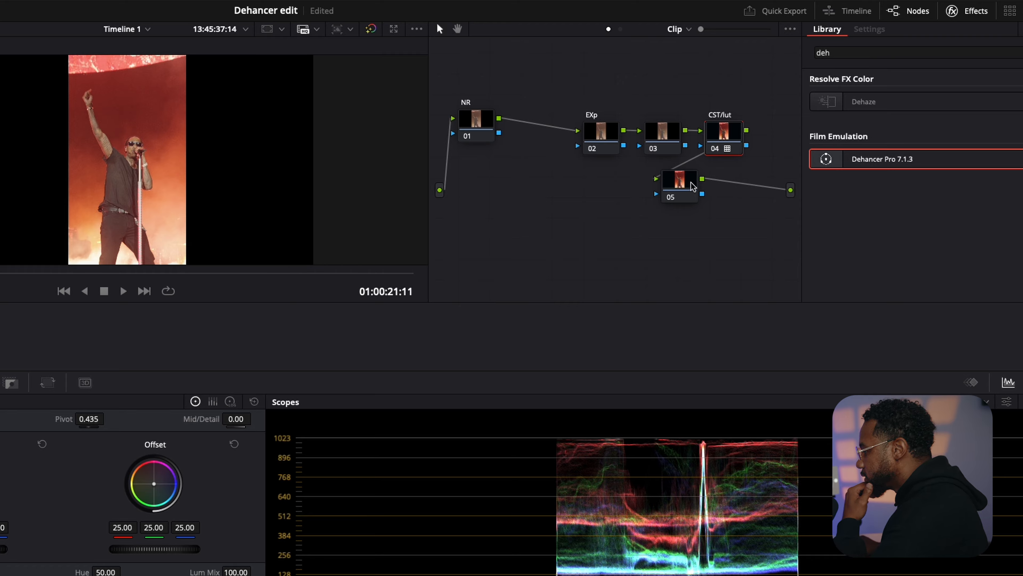
click(676, 185)
drag(677, 184, 717, 193)
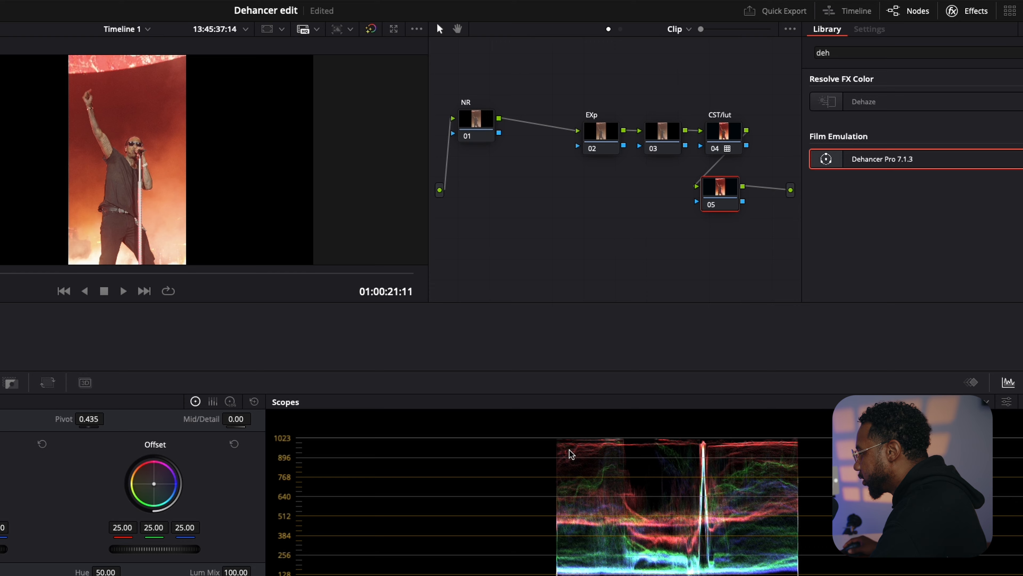
Lower the Global exposure of the concert clip's EXp node to -1.14 with the HDR wheels and check the shadows in the scopes.
click(600, 141)
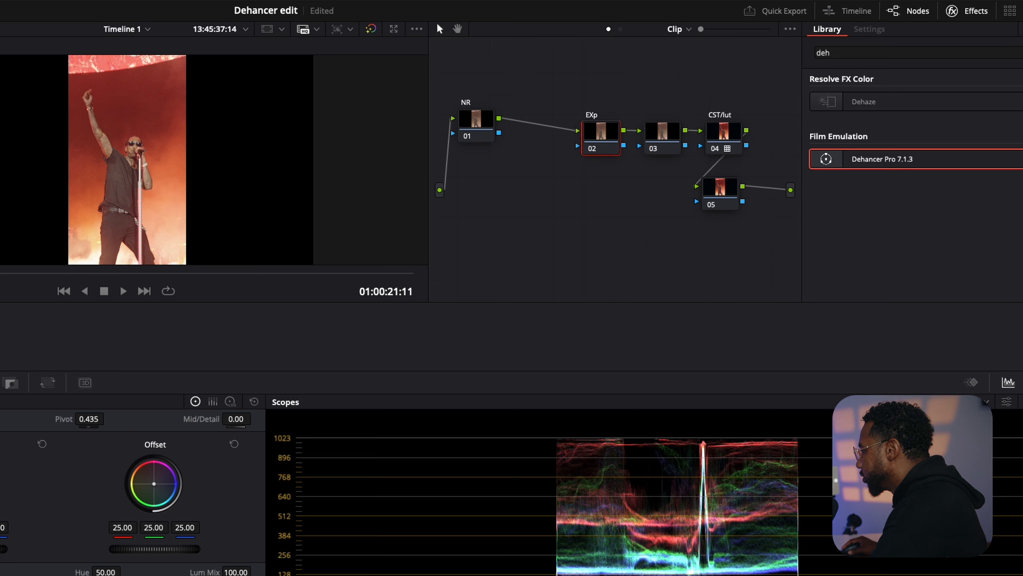
click(1, 382)
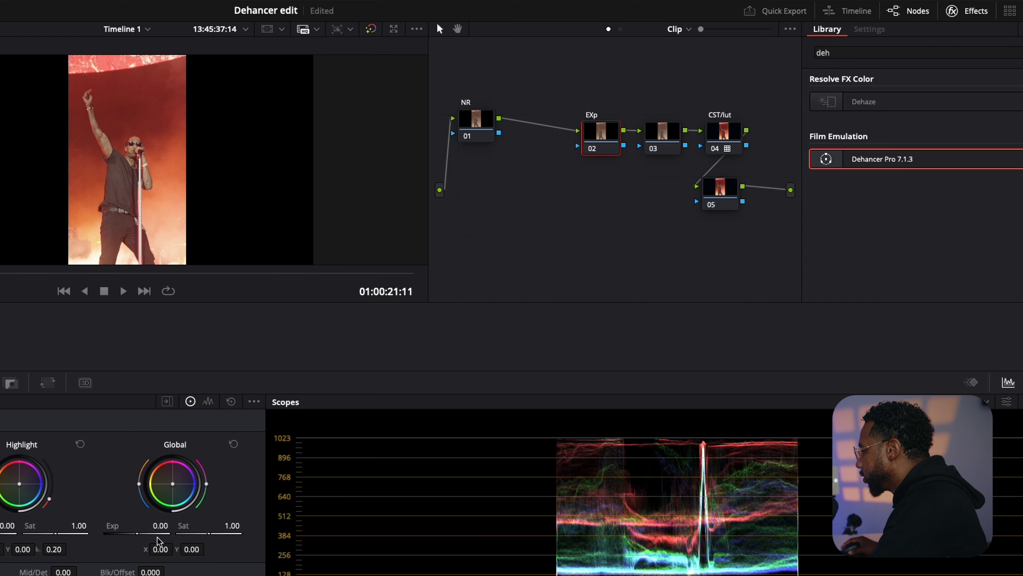
drag(165, 525, 131, 525)
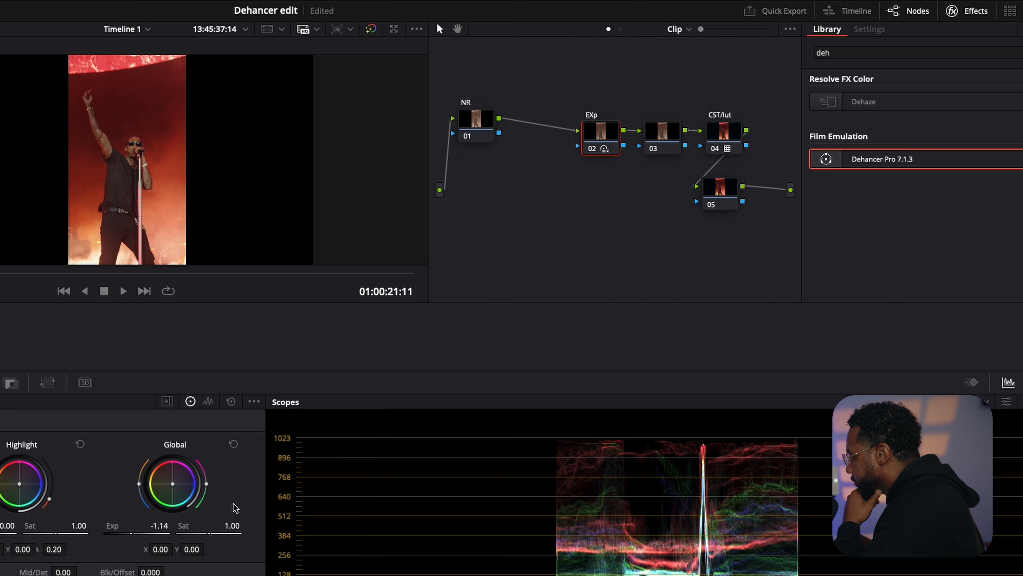
scroll(549, 513, down, 3)
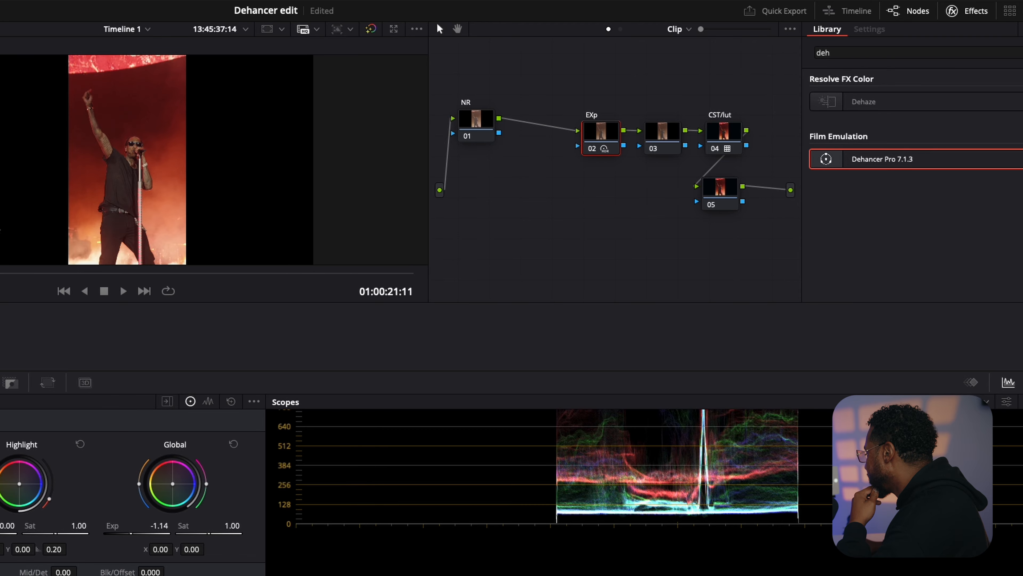
Apply the Dehancer Pro 7.1.3 effect to node 05 of the concert clip and bring its Film settings into view.
click(719, 200)
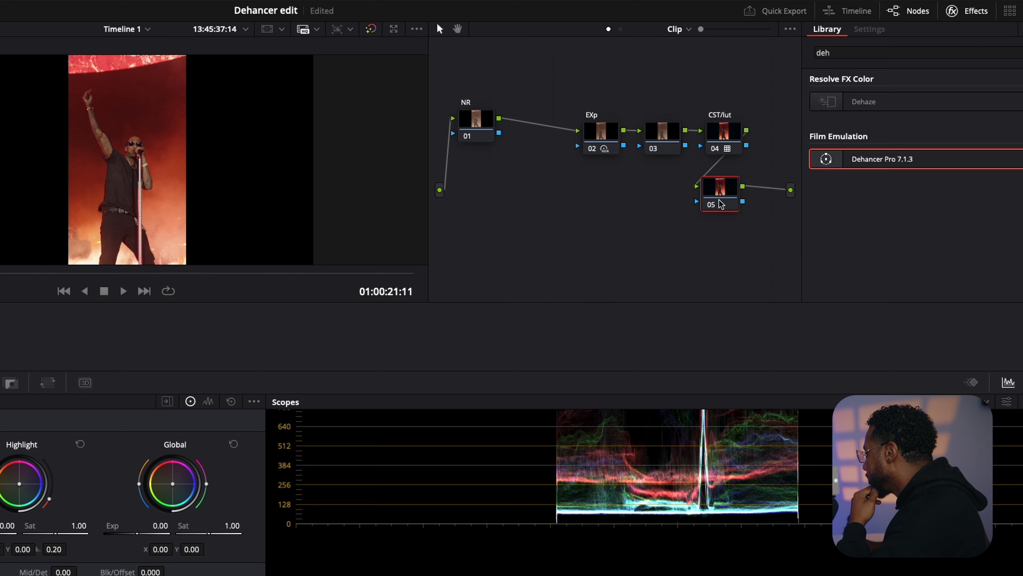
drag(878, 159, 725, 201)
scroll(867, 188, up, 3)
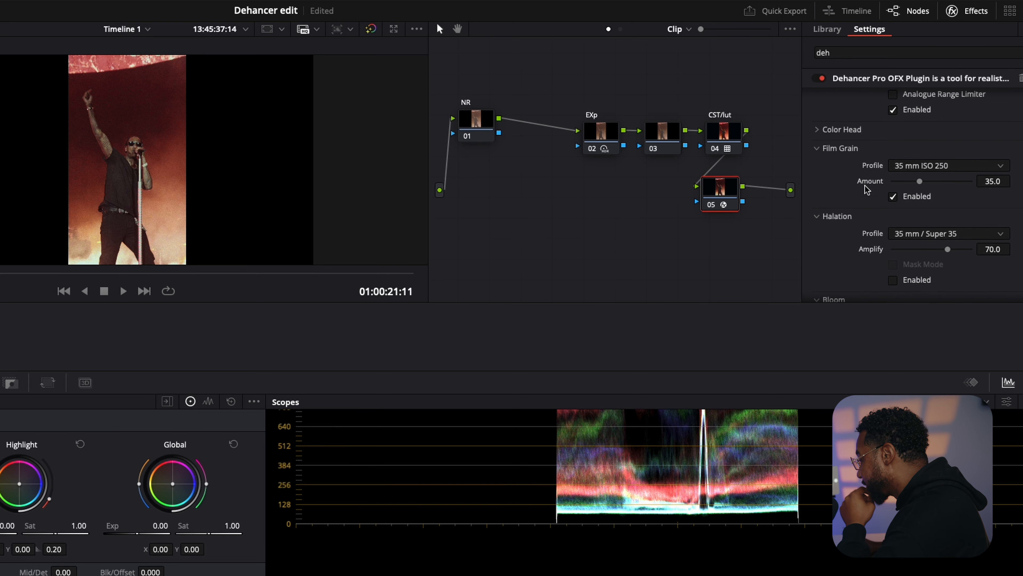
scroll(865, 186, up, 10)
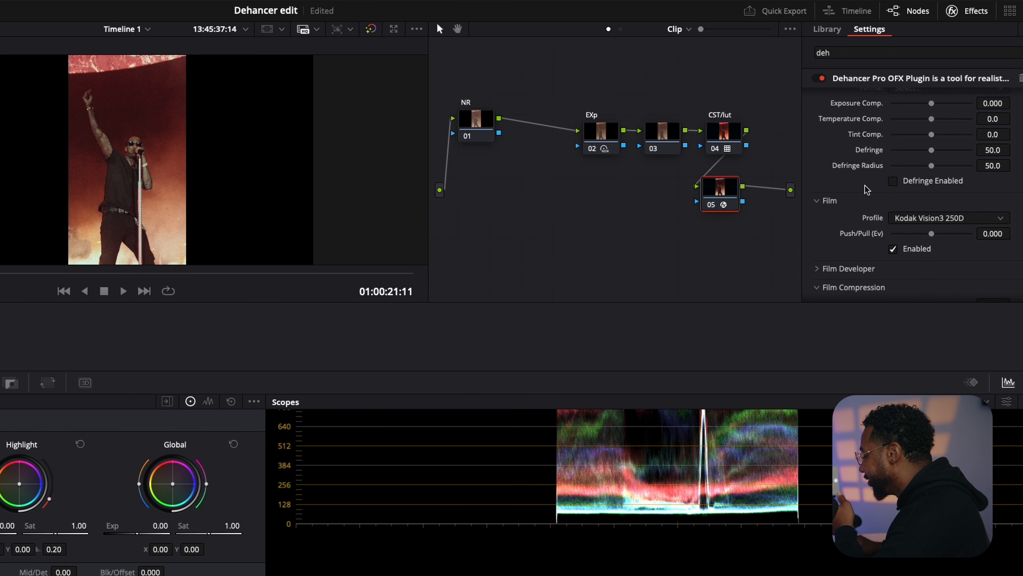
scroll(865, 185, down, 2)
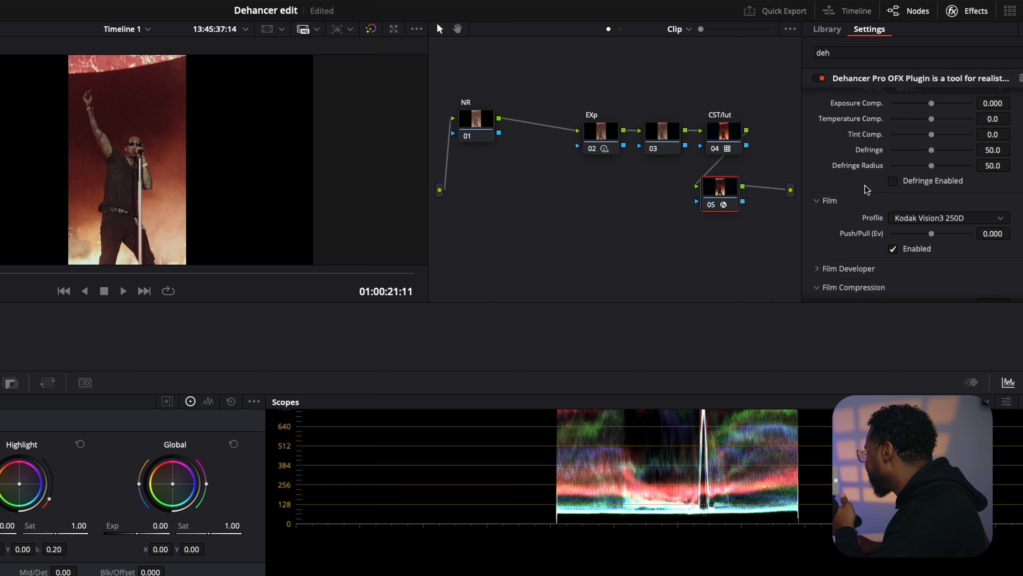